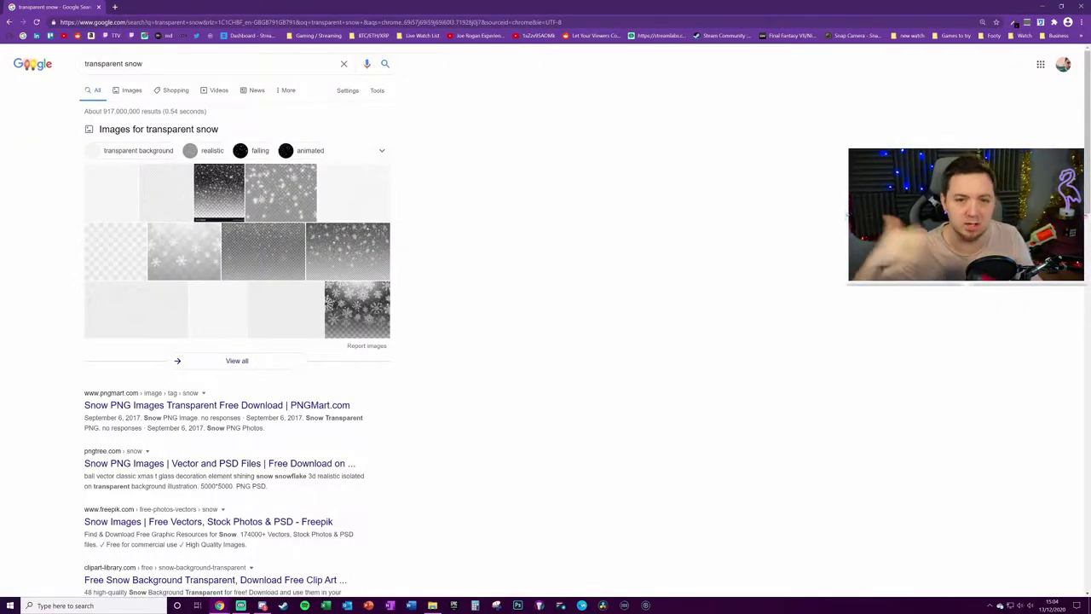
- Show the image results for transparent snow and filter them to large size and GIF type
click(132, 90)
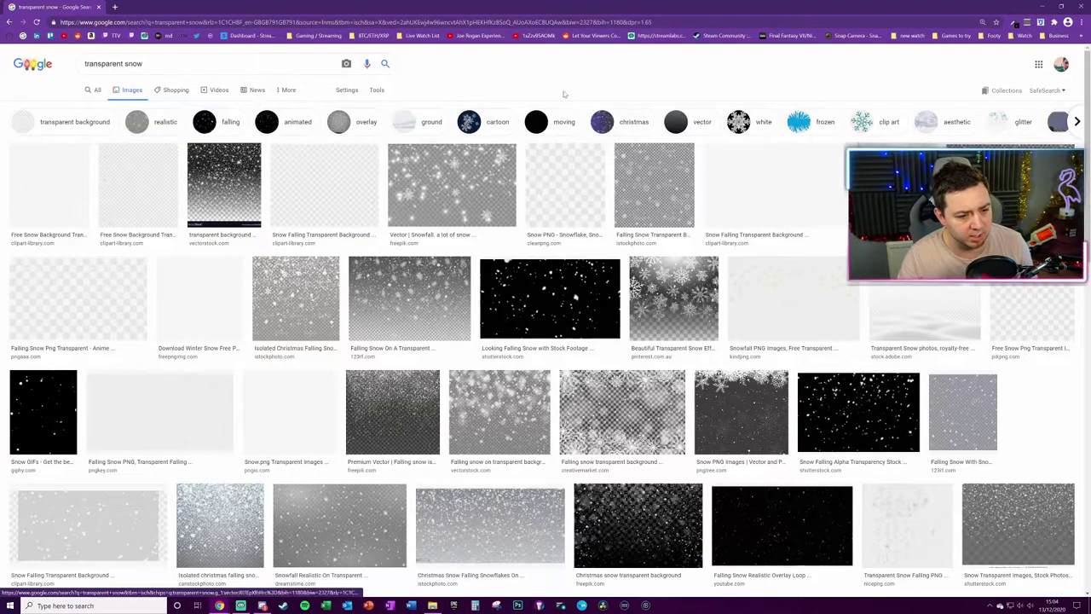
click(378, 90)
click(83, 106)
click(82, 138)
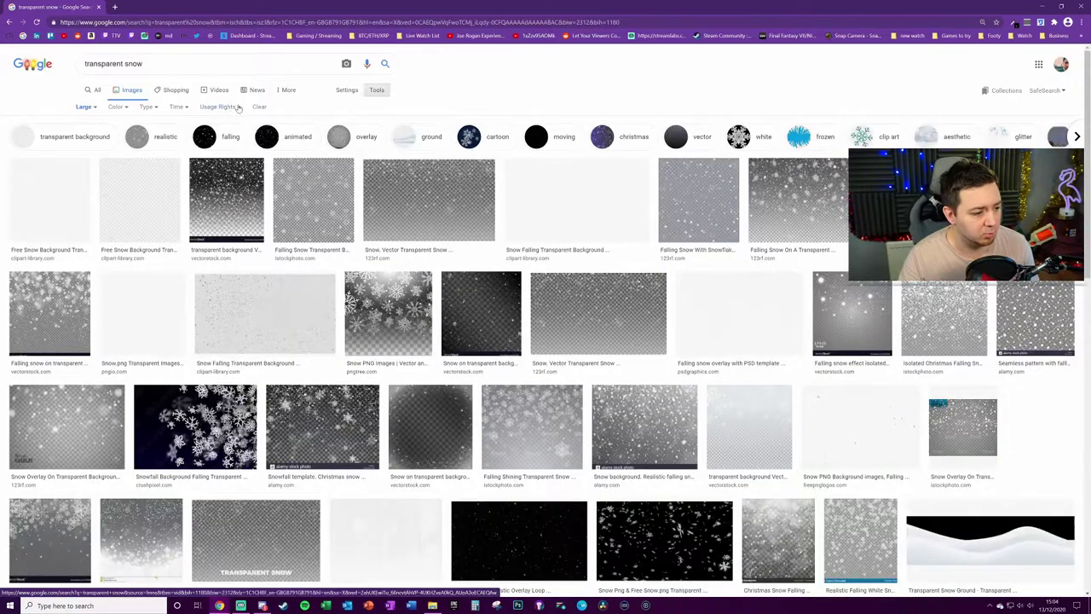
click(147, 107)
click(145, 151)
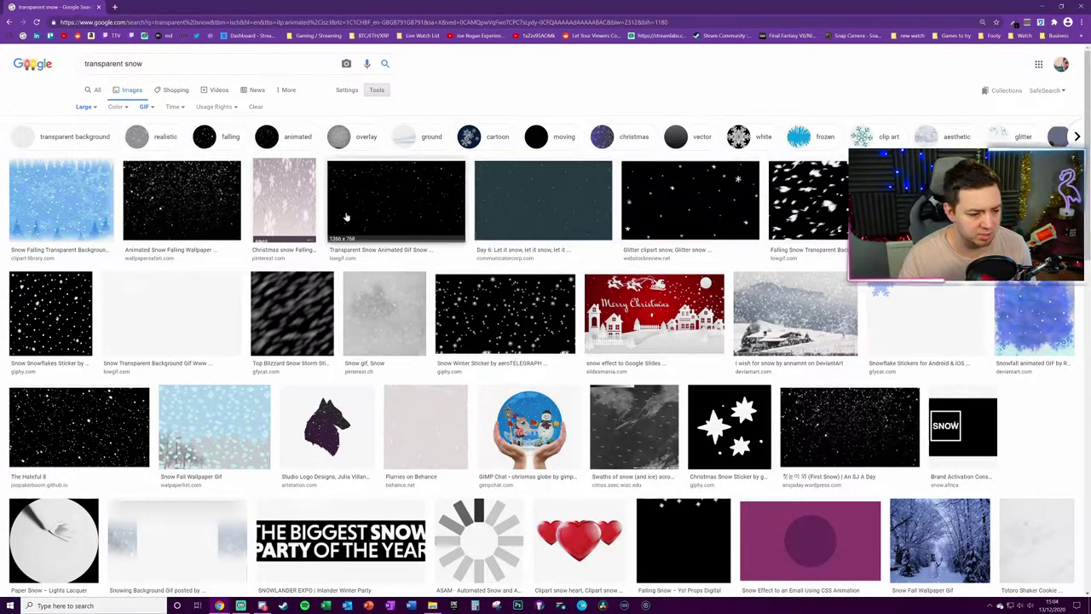
- Save the animated falling-snow GIF from wallpapersafari.com to the Desktop as Snow Image 1 GIF
click(560, 213)
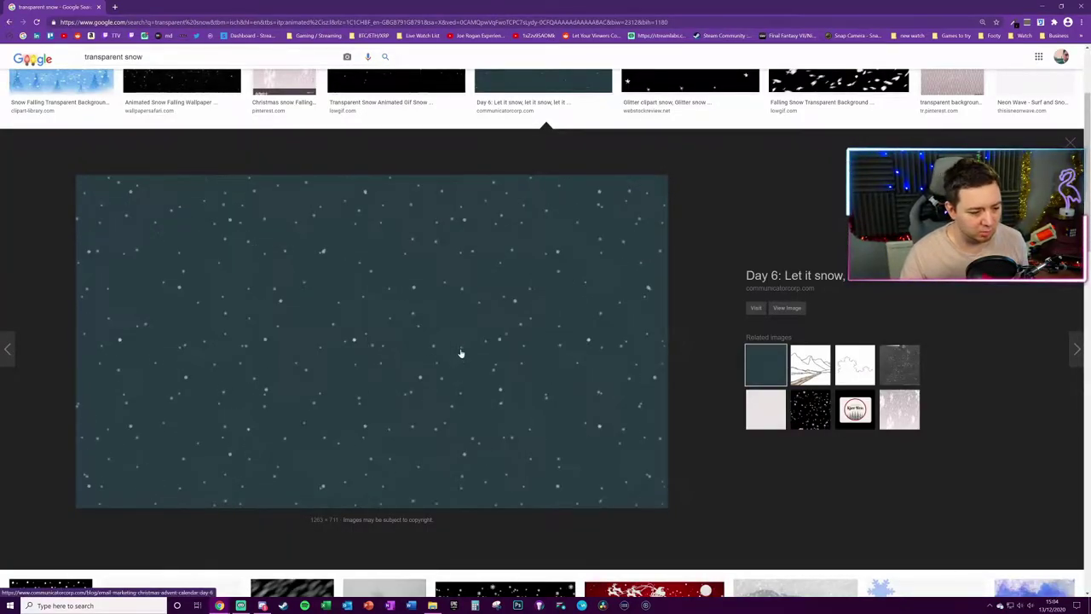
scroll(409, 324, up, 2)
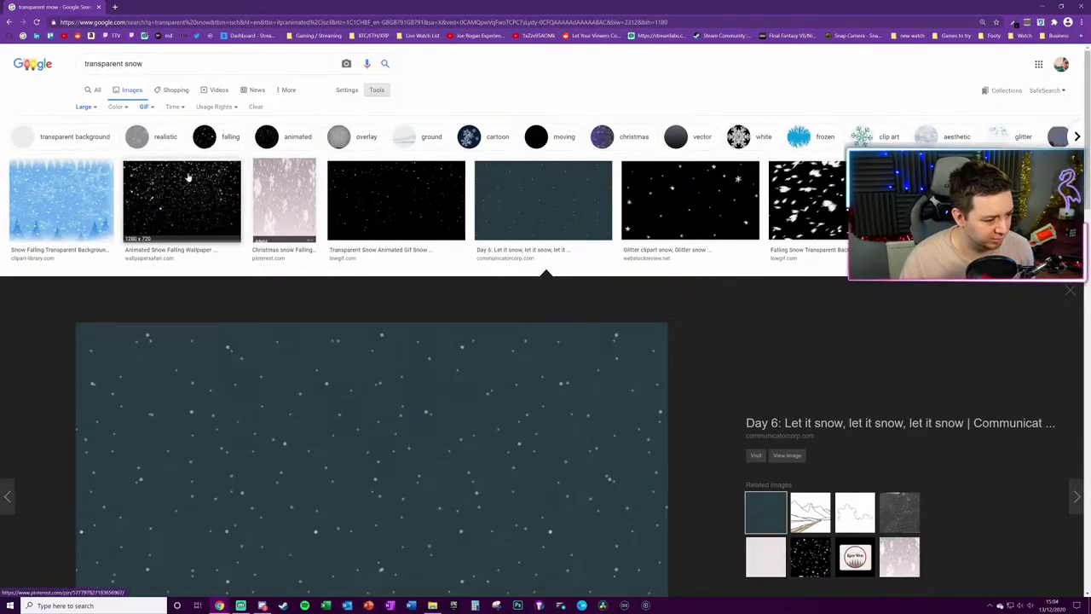
click(182, 202)
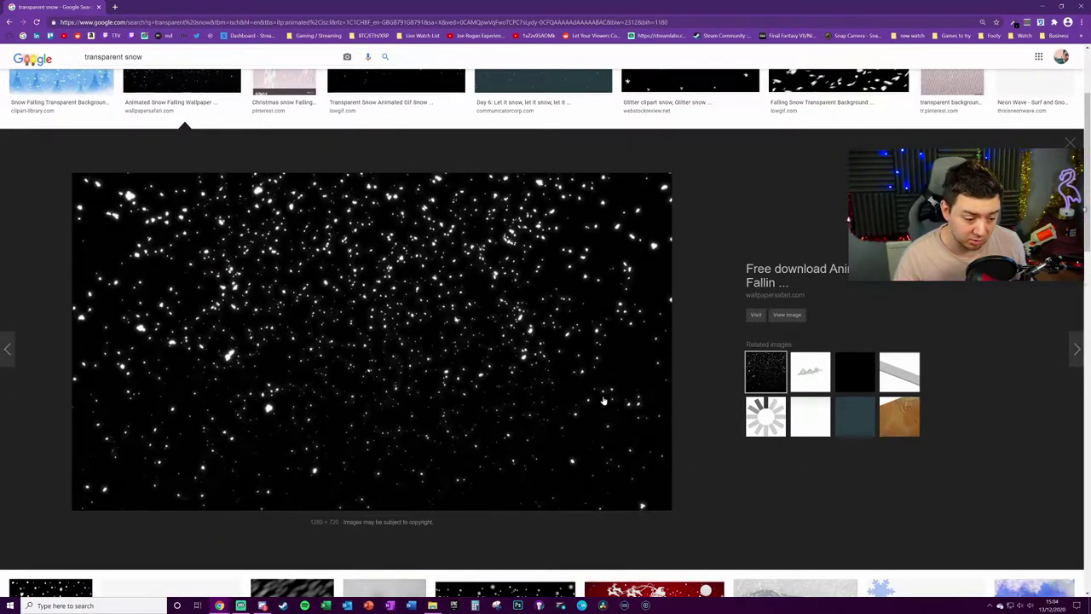
right_click(426, 270)
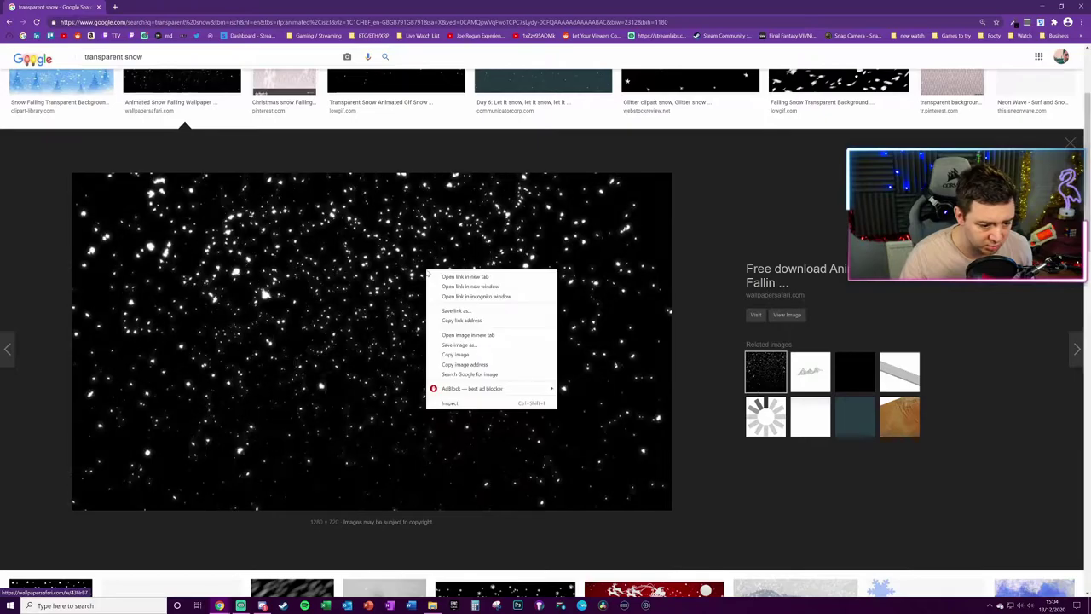
click(460, 345)
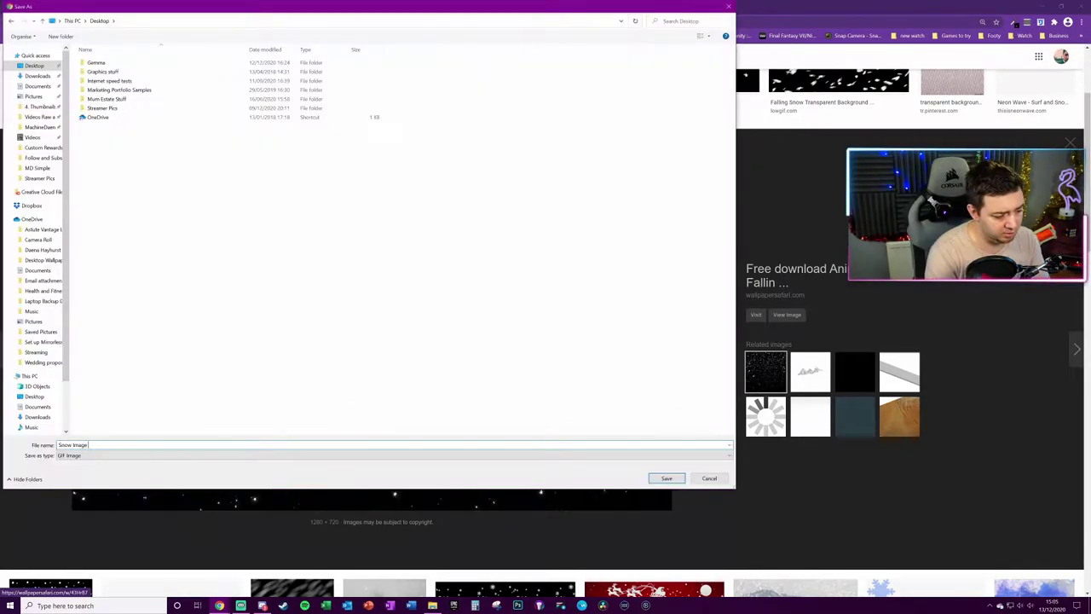
text(1 Gif)
key(Return)
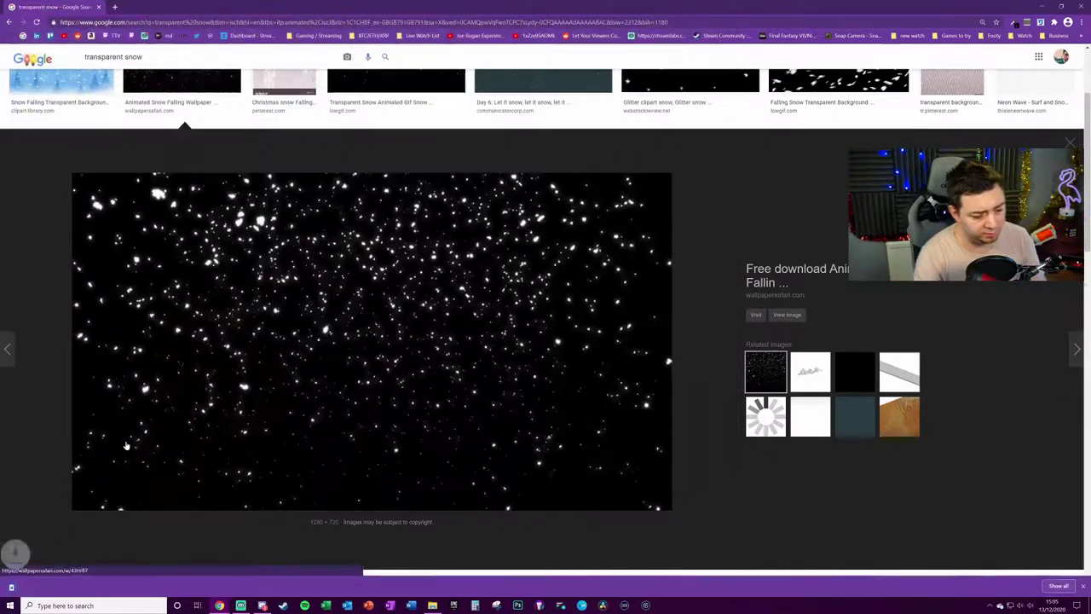
- Save the lowgif.com transparent snow GIF as Snow Gif 2 and the giphy.com snowflakes sticker as Snow Image 3 GIF on the Desktop
click(397, 81)
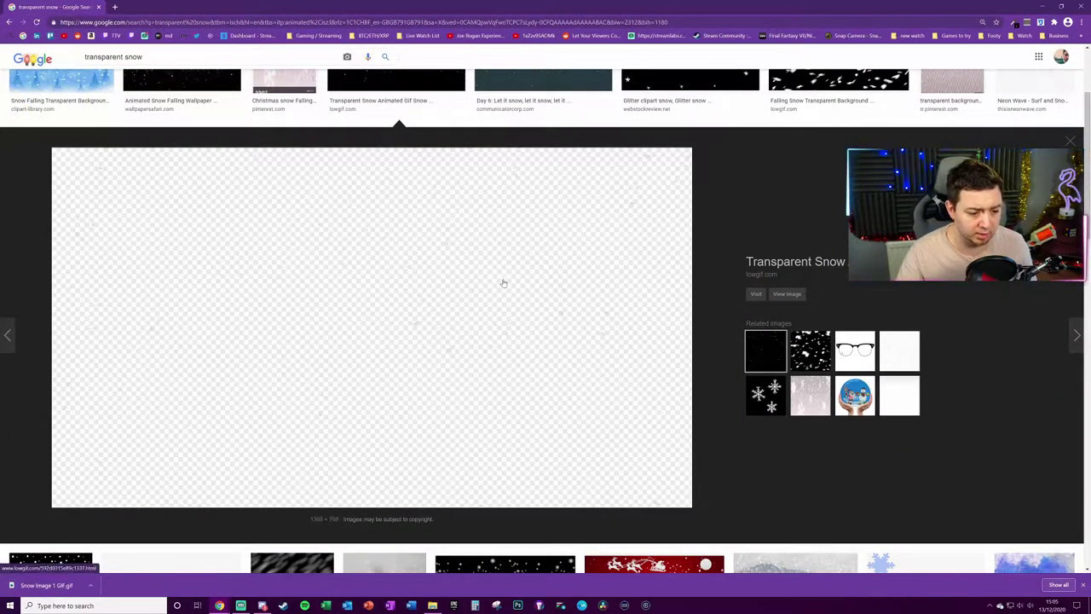
scroll(503, 282, up, 2)
scroll(353, 348, down, 2)
scroll(382, 278, up, 1)
scroll(429, 292, down, 1)
right_click(428, 244)
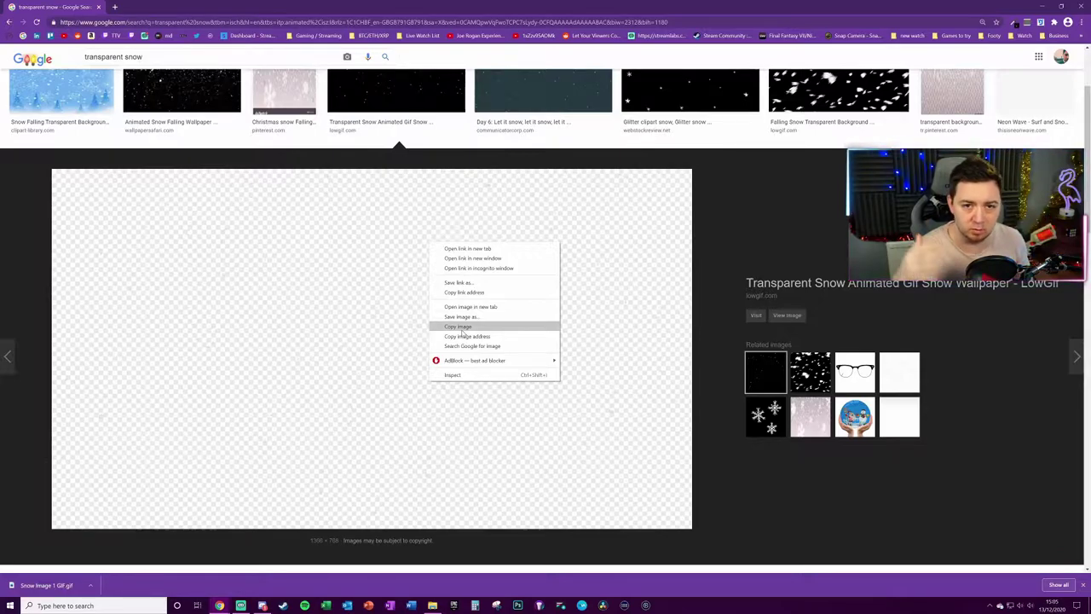
click(461, 316)
text(Snow Gi)
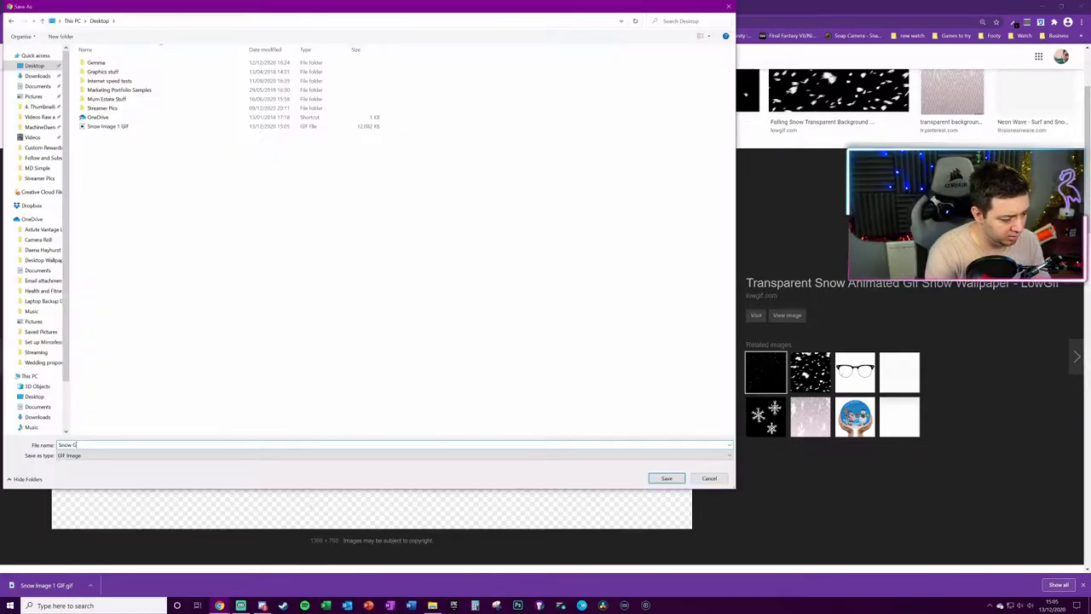
key(Return)
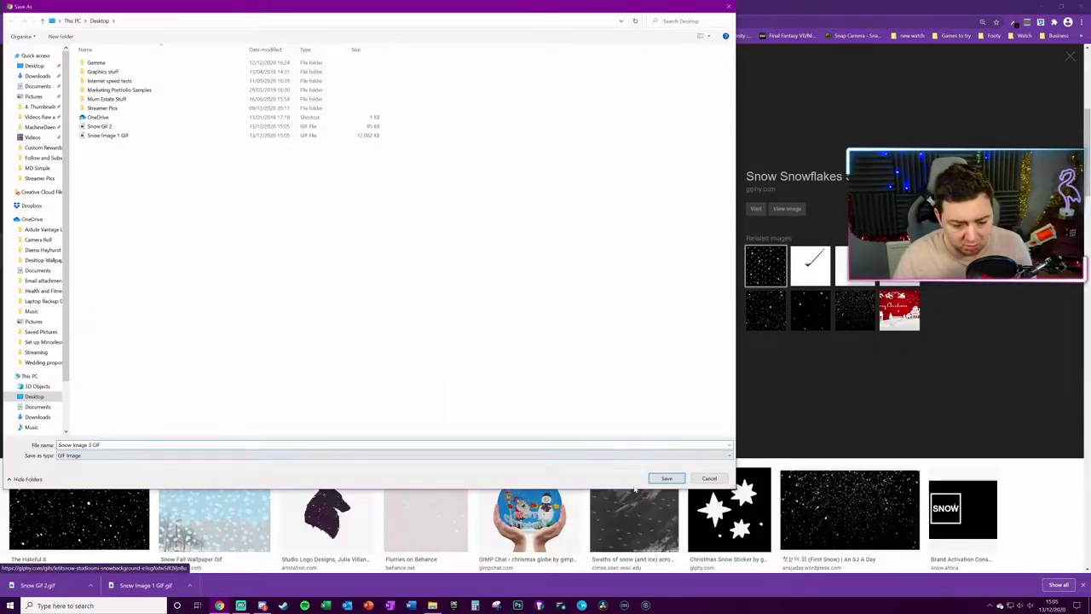
key(Return)
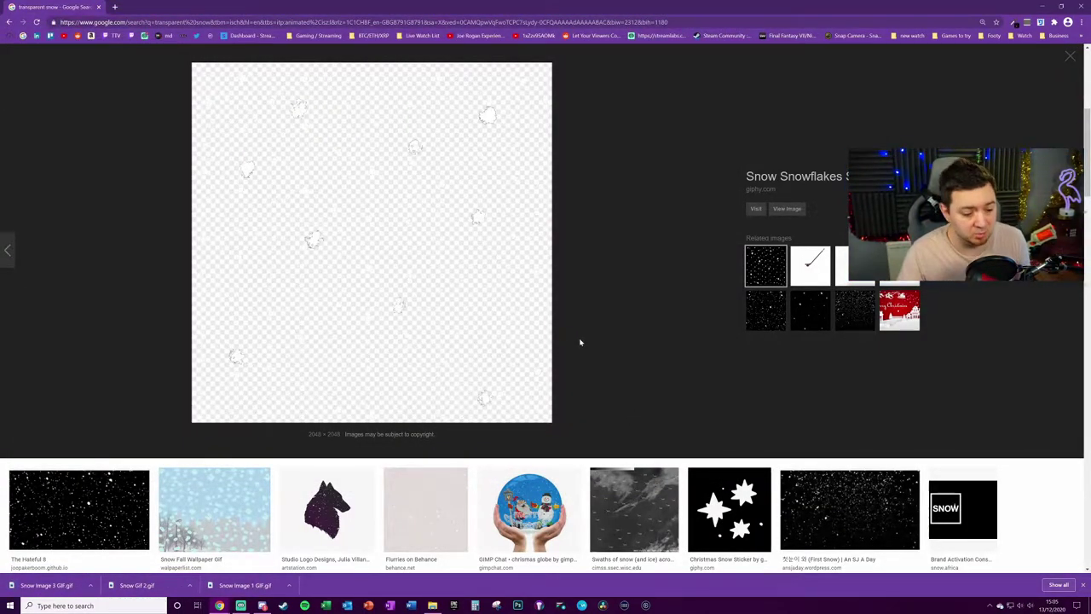
- Save the snow GIF from the result titled The Hateful 8 to the Desktop as Snow Image 4 GIF
scroll(579, 343, down, 1)
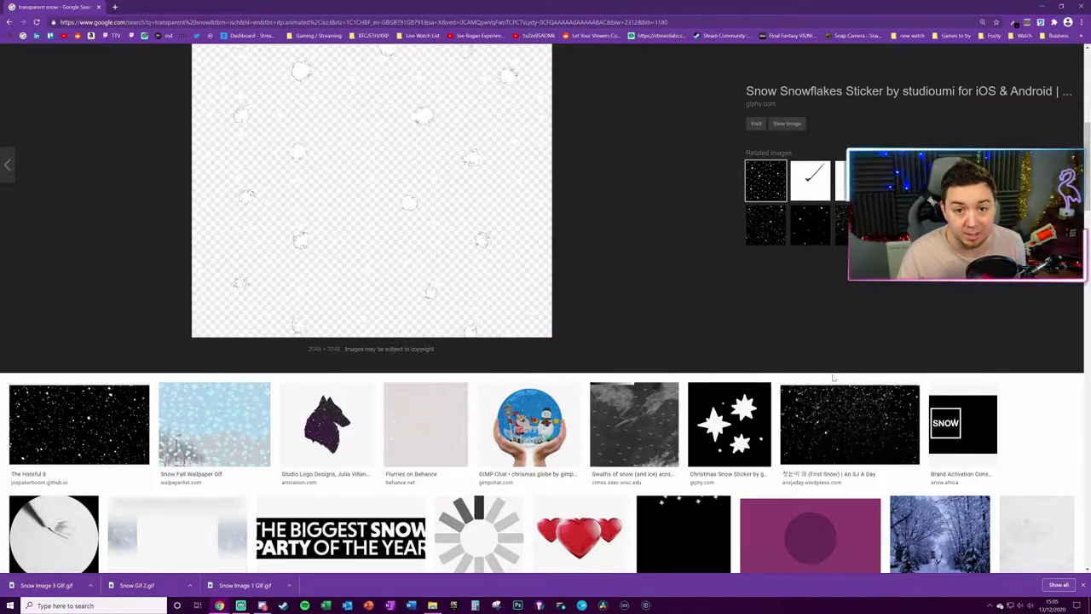
click(78, 424)
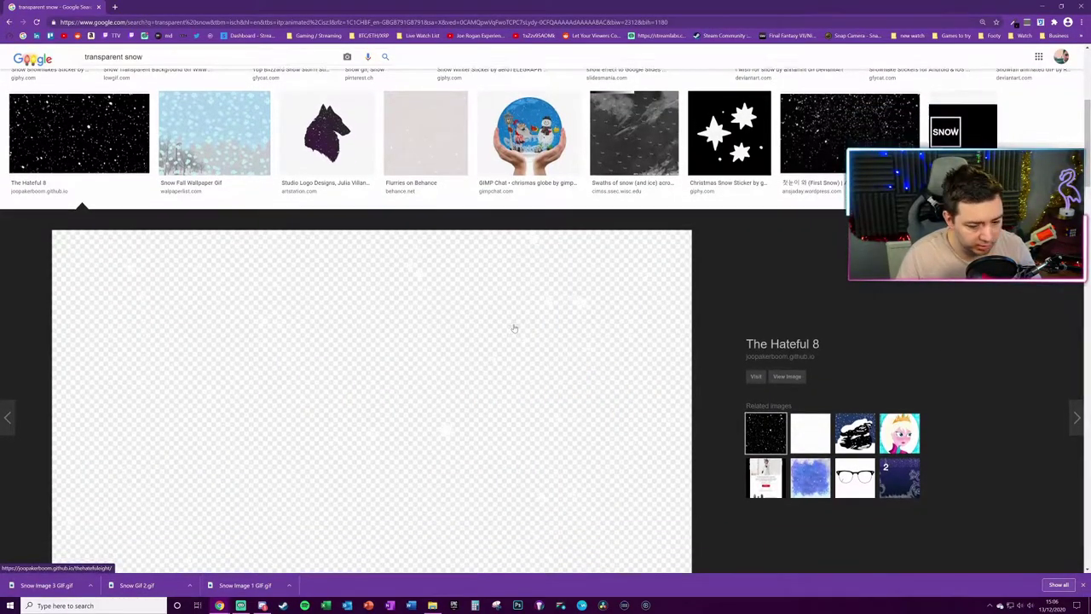
scroll(512, 333, down, 1)
right_click(459, 293)
key(v)
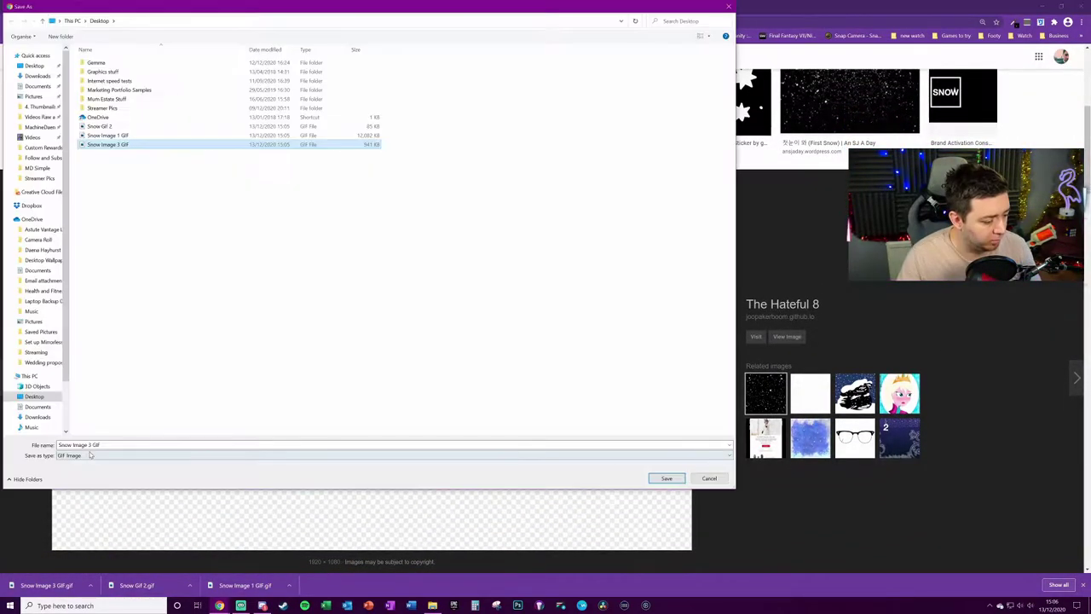
click(90, 444)
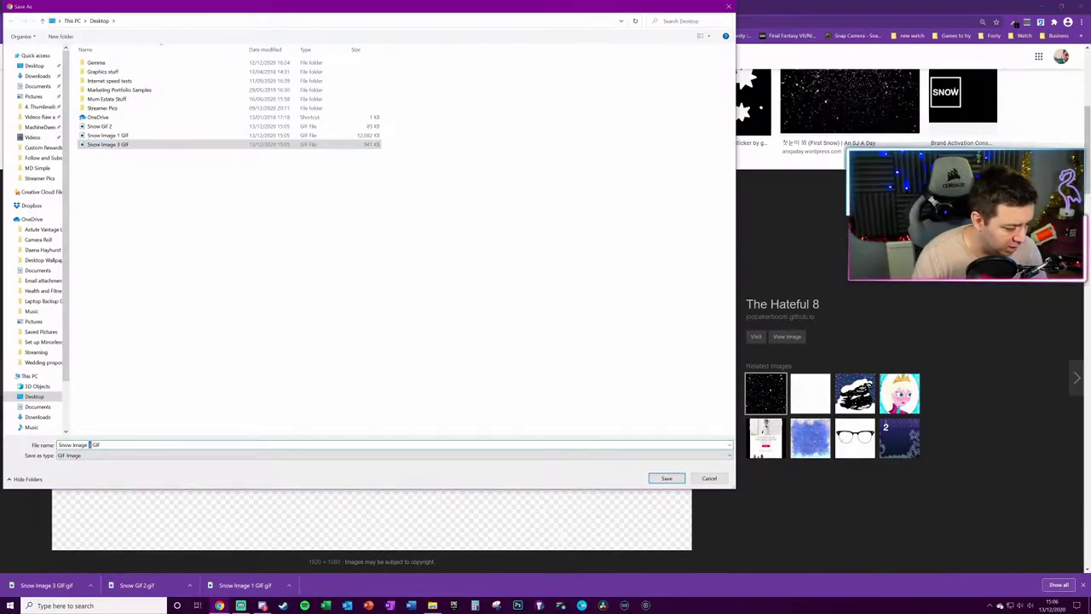
text(4)
click(666, 479)
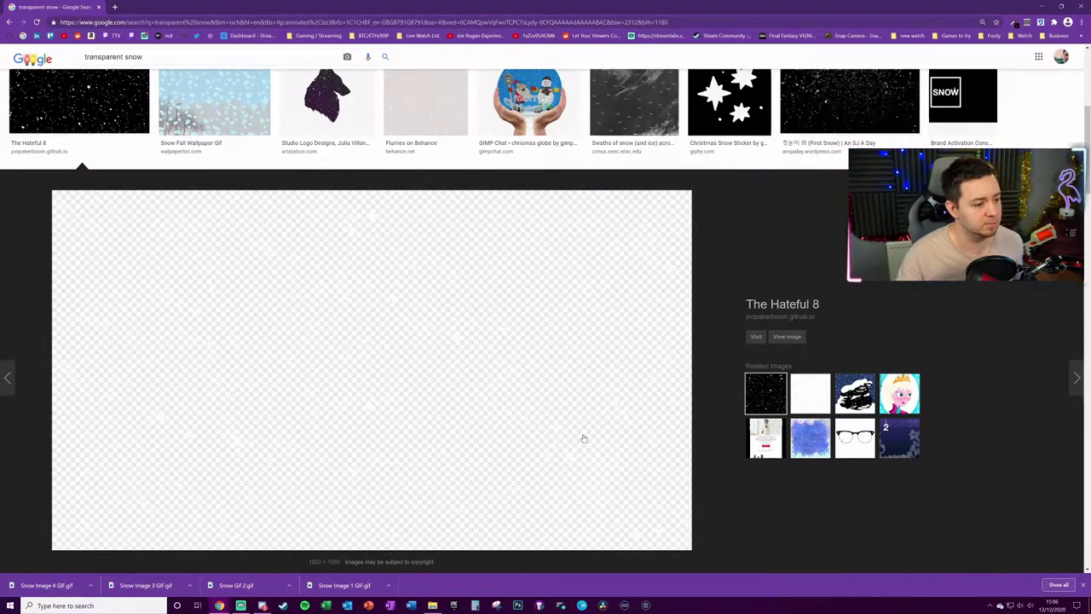
- Search the web for giphy in a new browser tab
click(114, 7)
text(gih)
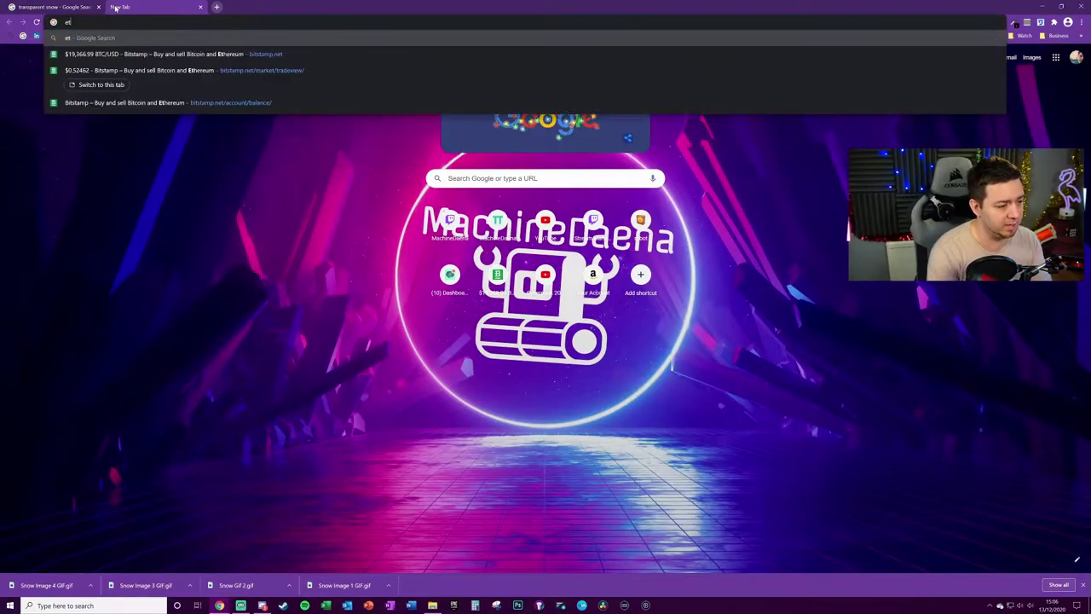
text(py)
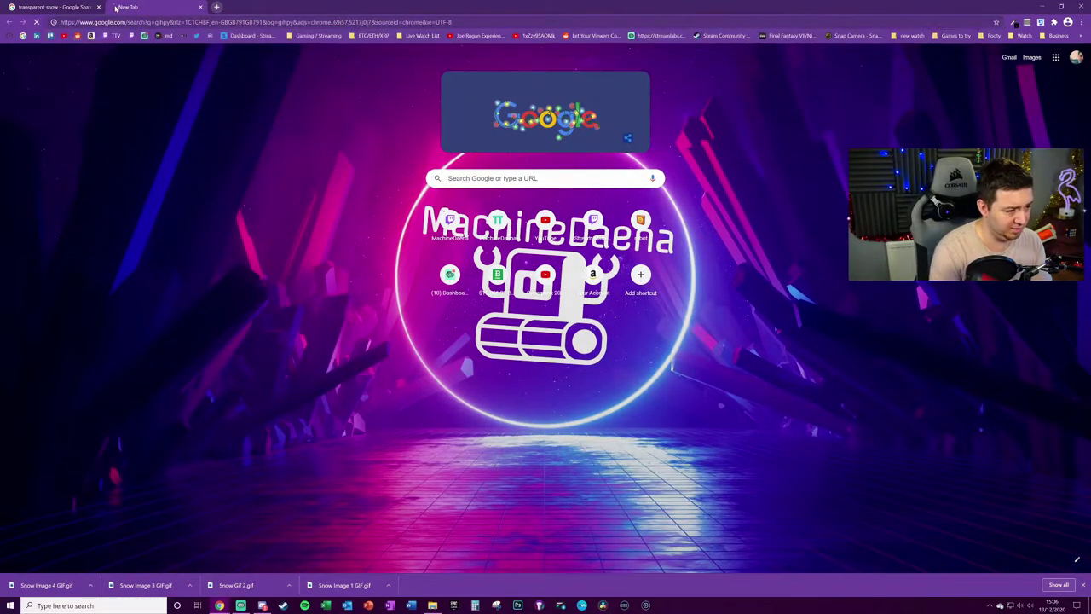
key(Return)
click(175, 134)
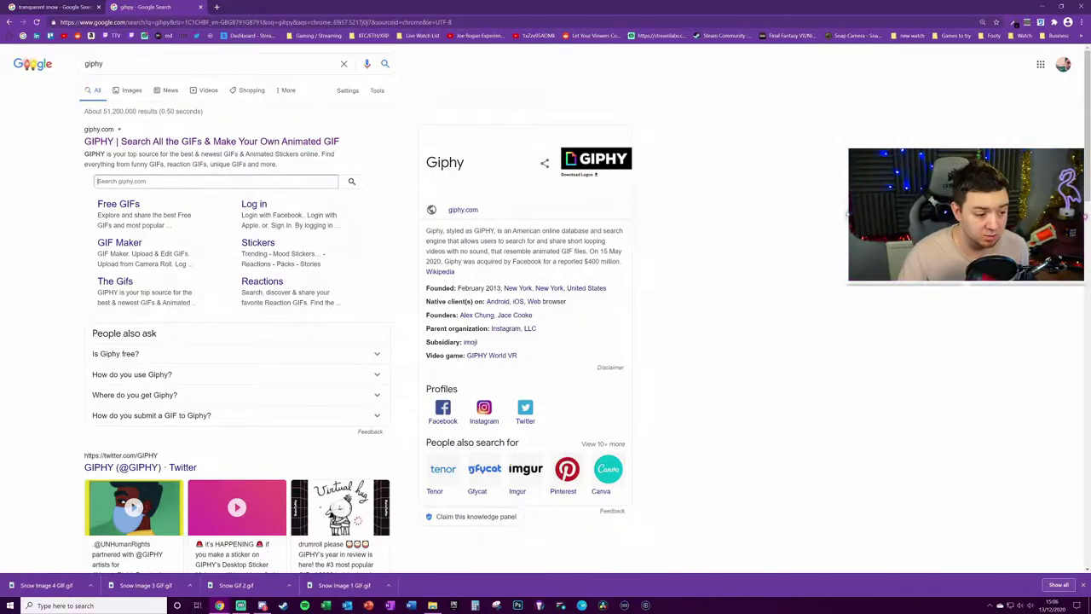
- Search giphy.com for transparent snow from the site's search result
click(154, 177)
text(transpare)
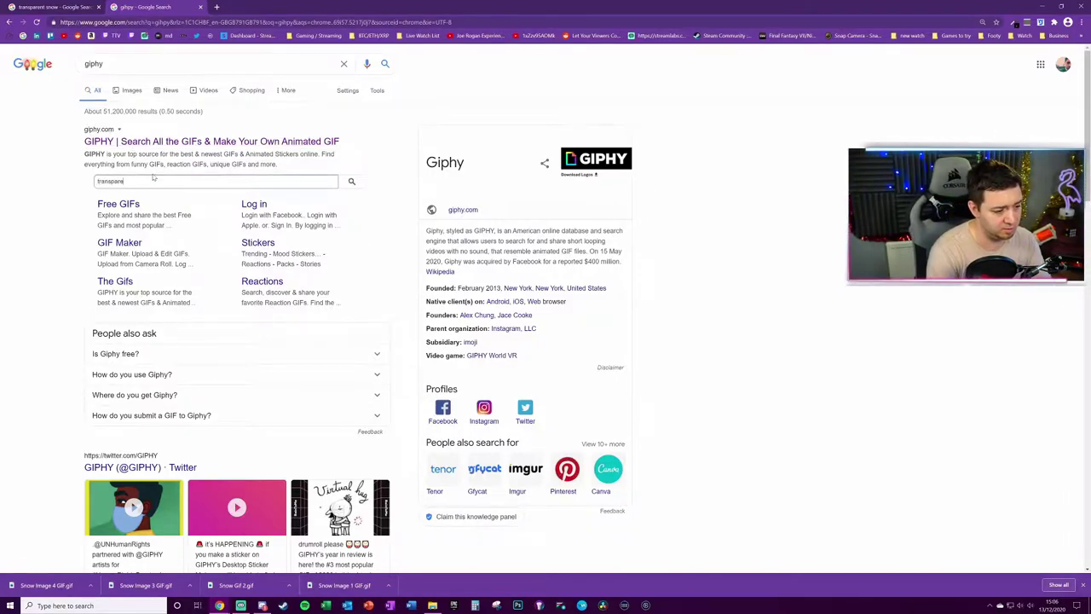
text(nt snow)
key(Return)
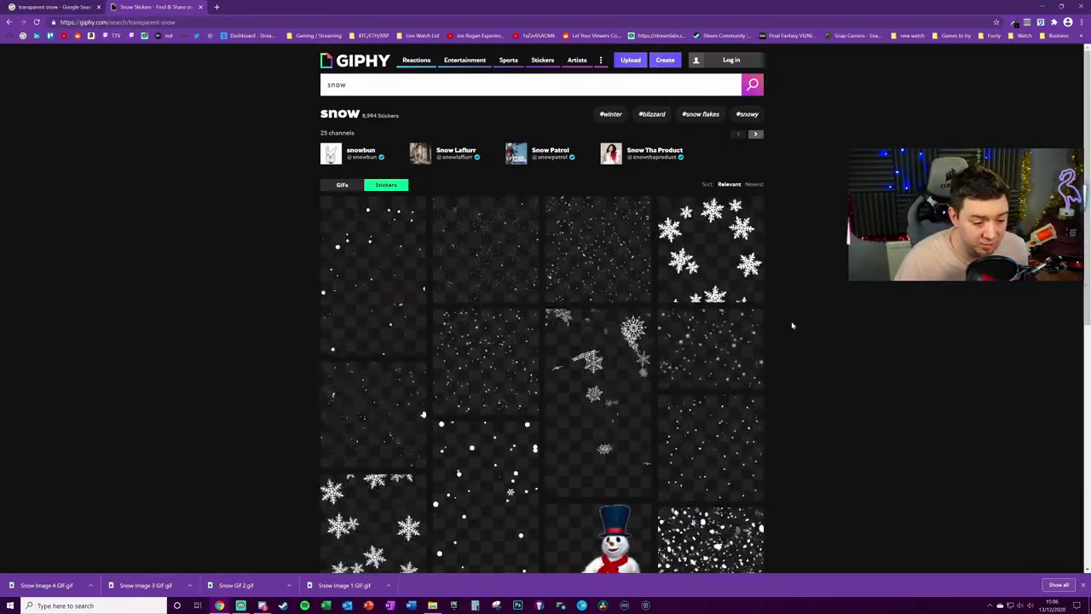
- Open the first falling-snow sticker in the GIPHY results and start saving its image
scroll(397, 179, down, 1)
click(397, 178)
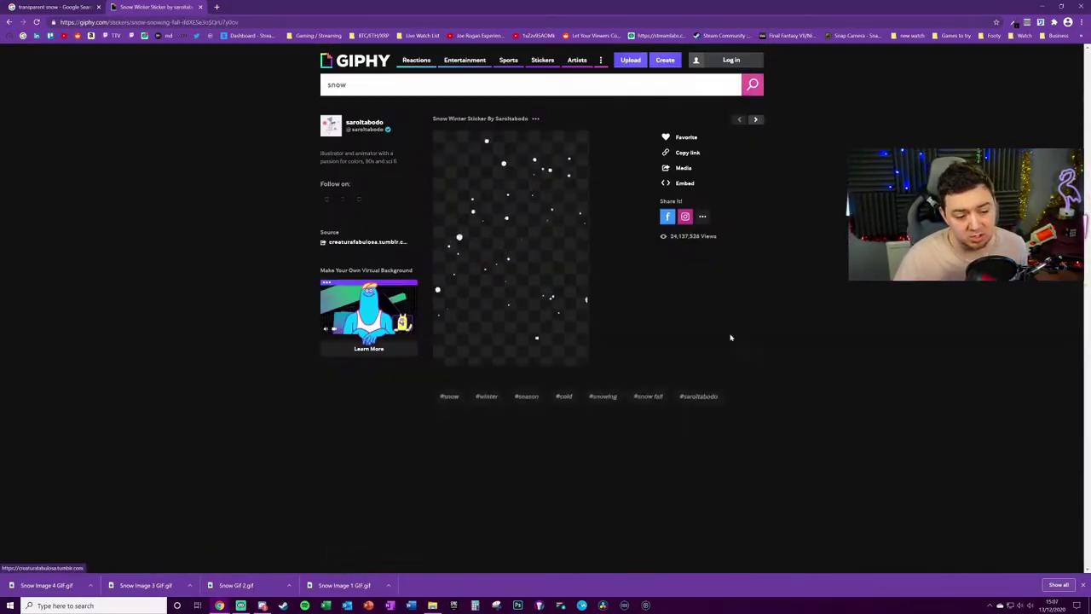
right_click(514, 212)
click(545, 228)
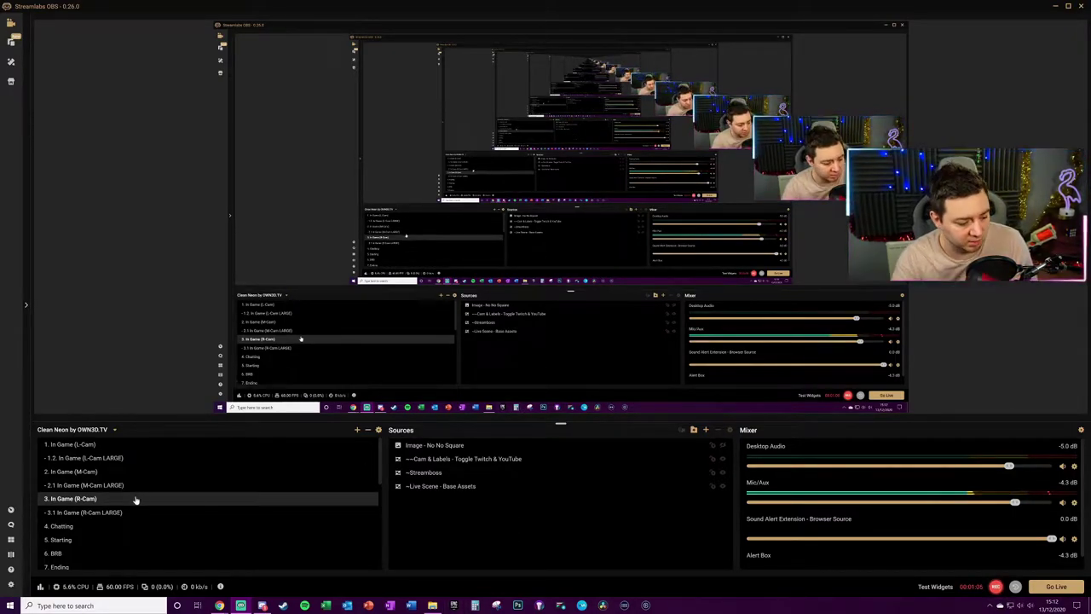
- In Streamlabs OBS, select the 3. In Game (R-Cam) scene and its Cam & Labels - Toggle Twitch & YouTube source
scroll(111, 501, down, 3)
click(84, 499)
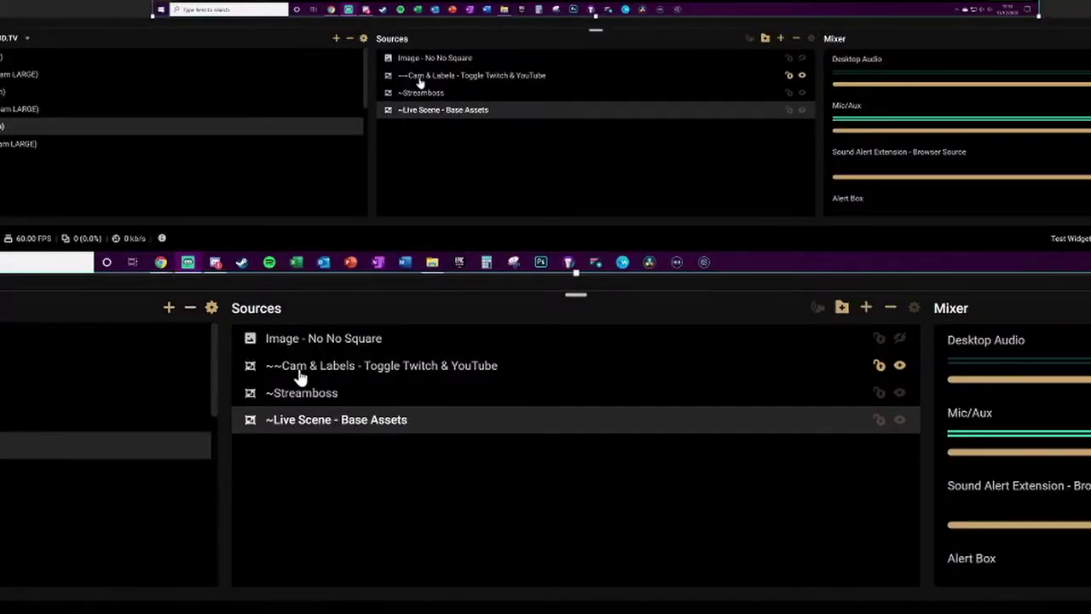
click(373, 373)
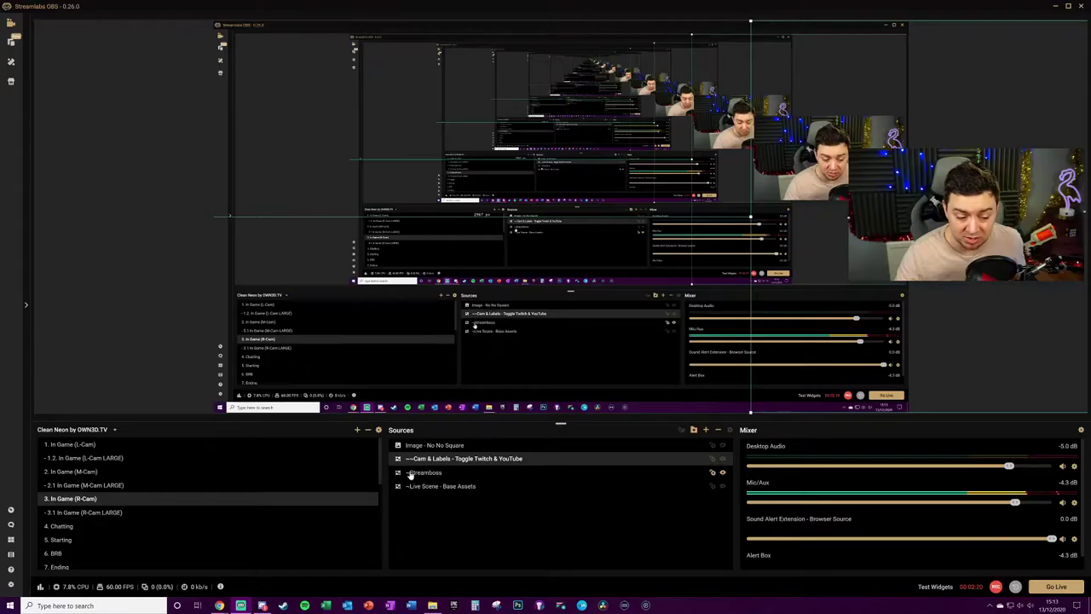
- Add a new Image source named Snow to the In Game (R-Cam) scene
click(706, 432)
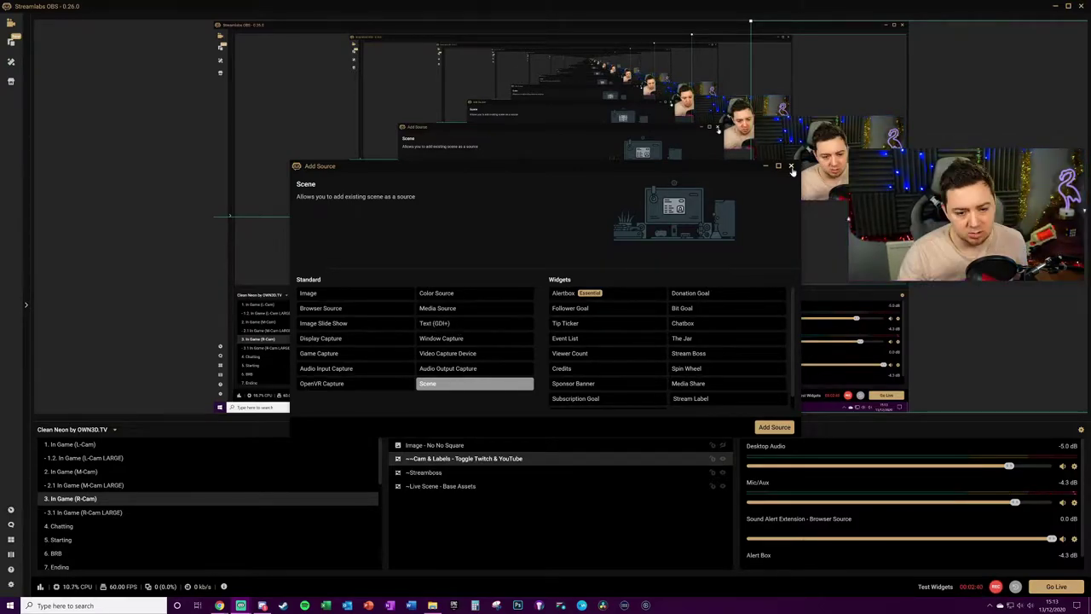
key(Escape)
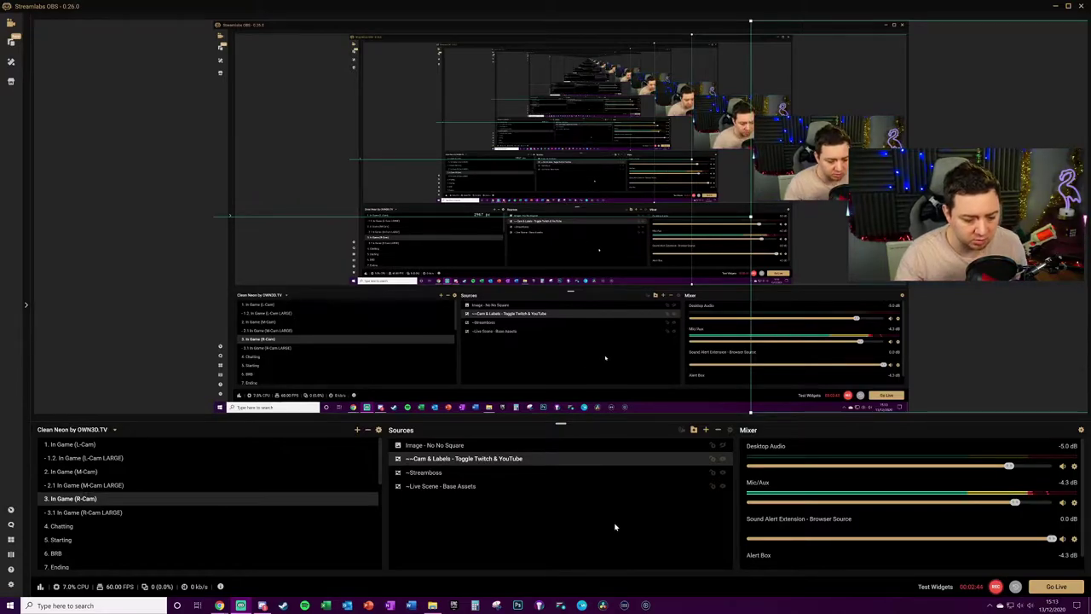
click(706, 432)
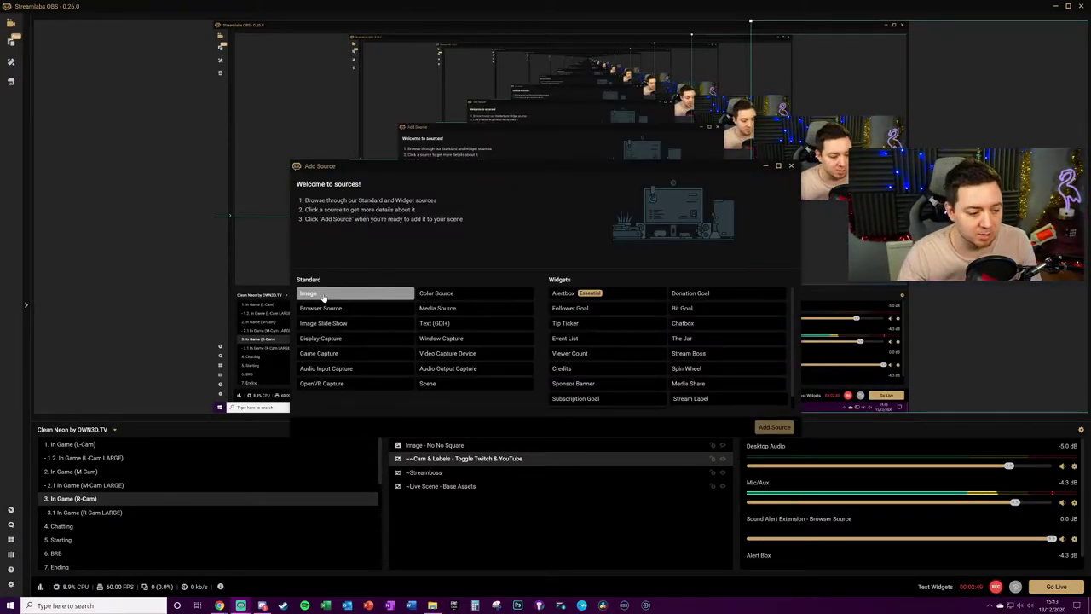
click(324, 295)
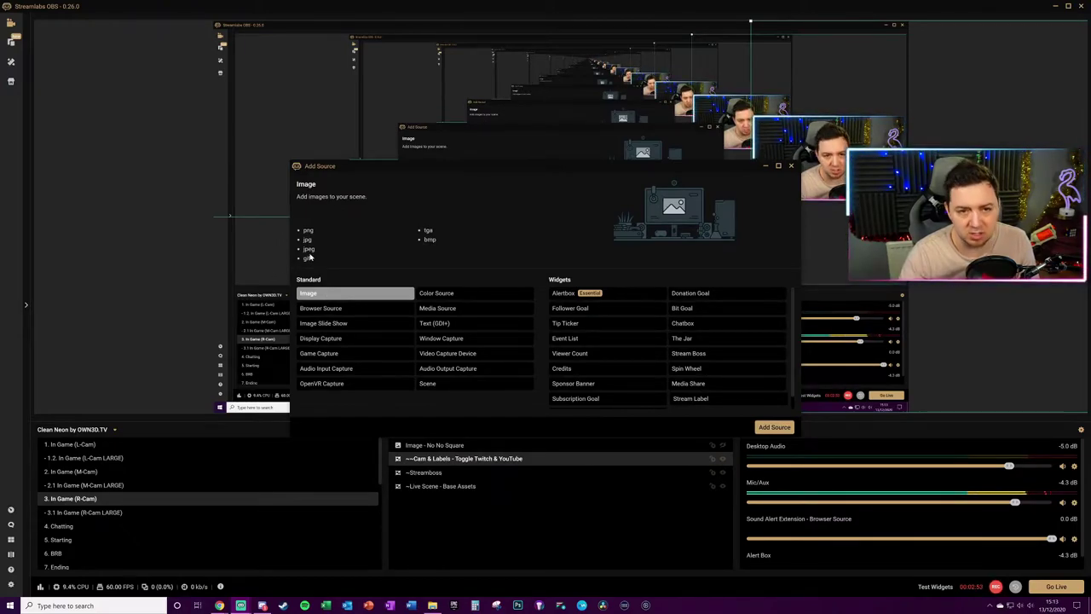
click(774, 427)
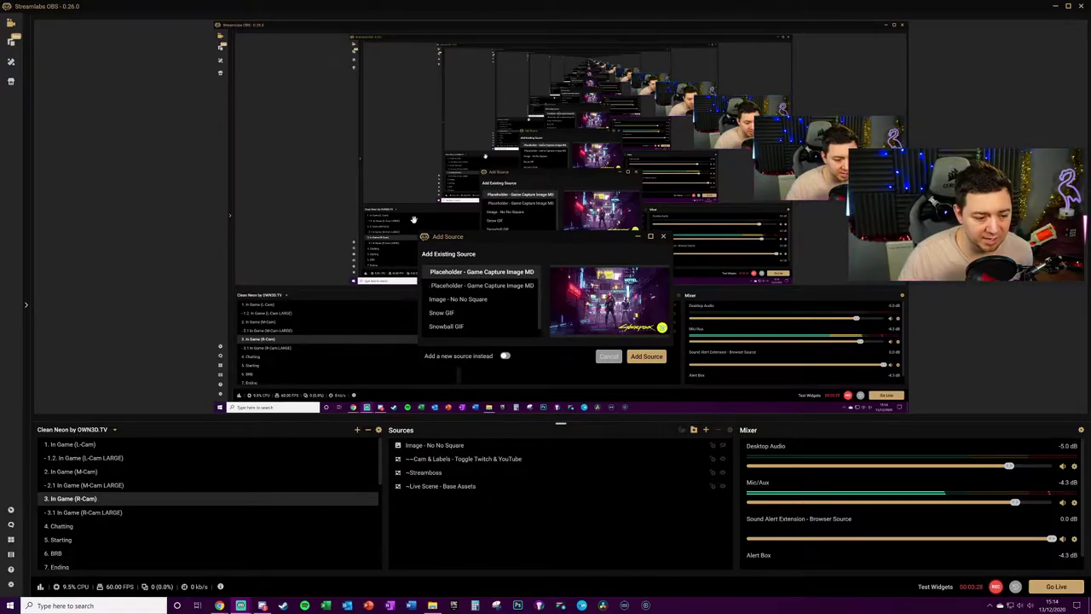
click(506, 358)
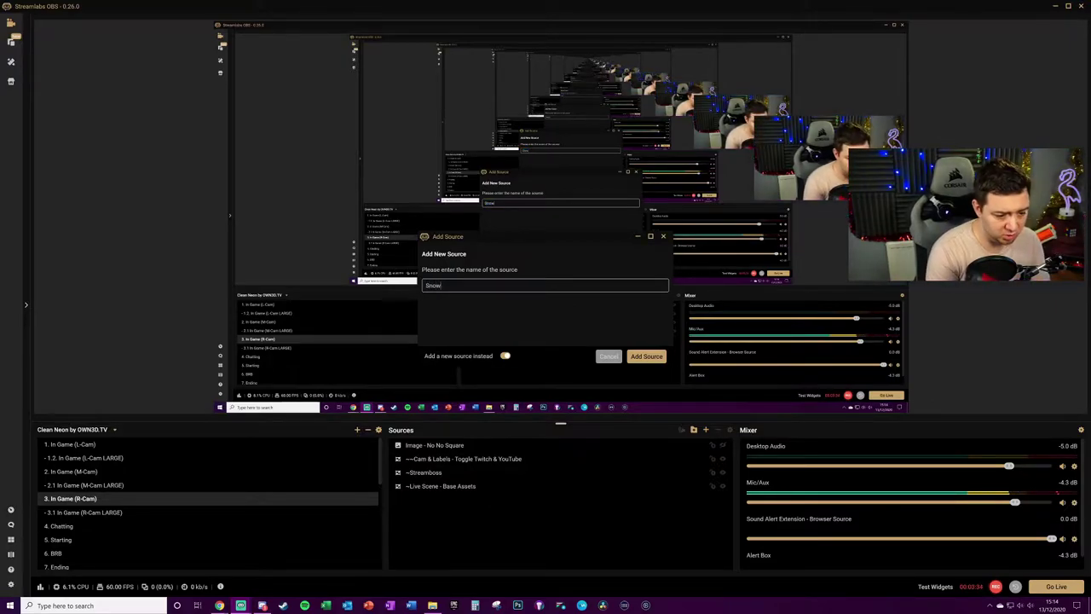
key(Return)
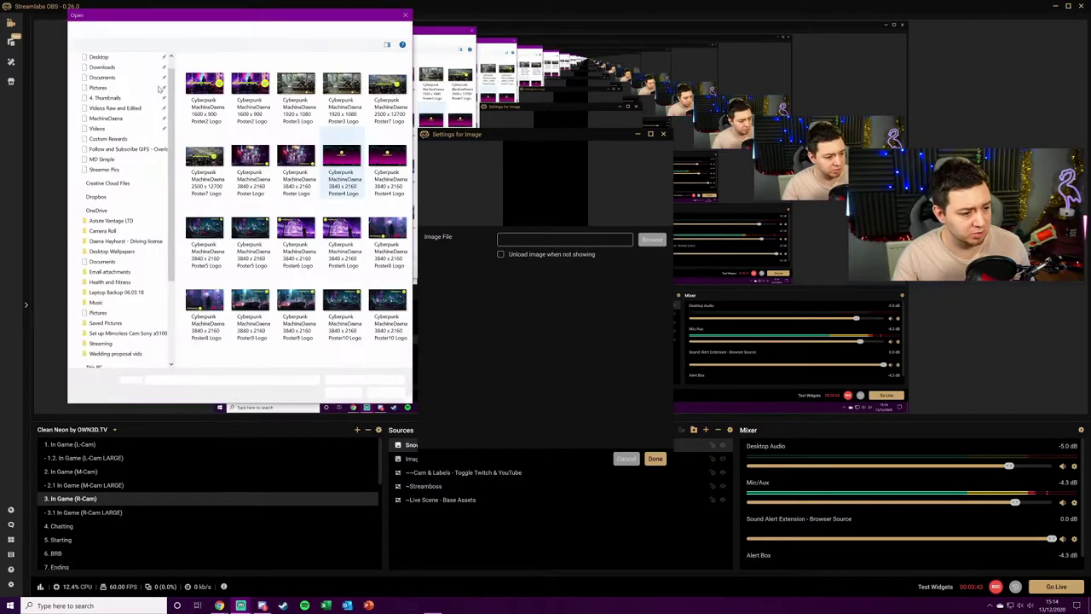
- Load giphy Snow File 5 from the Desktop into the new image source and enlarge the snow on the canvas
click(99, 75)
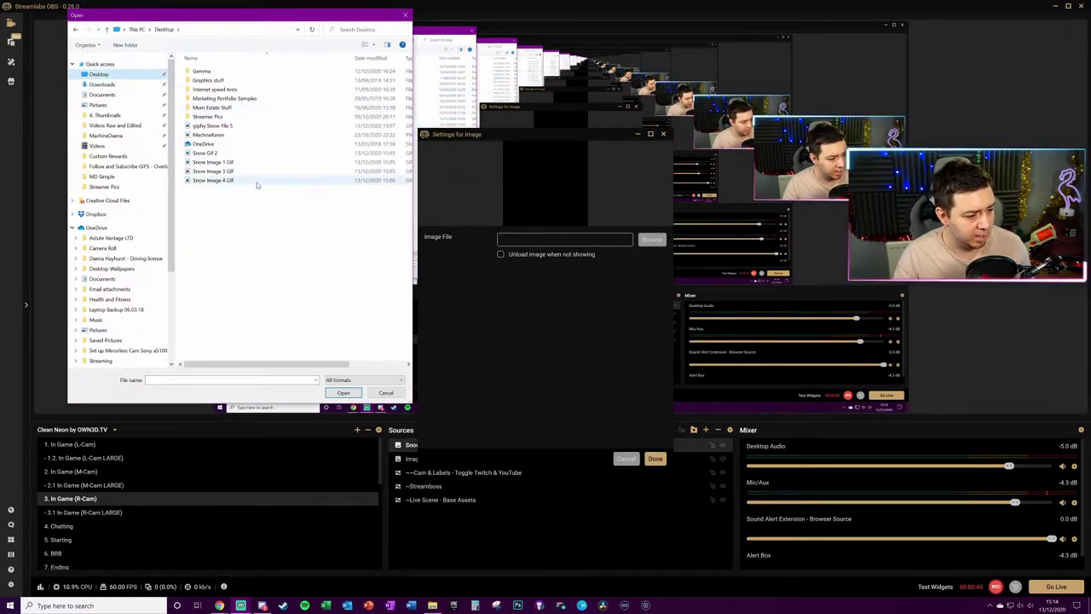
click(213, 126)
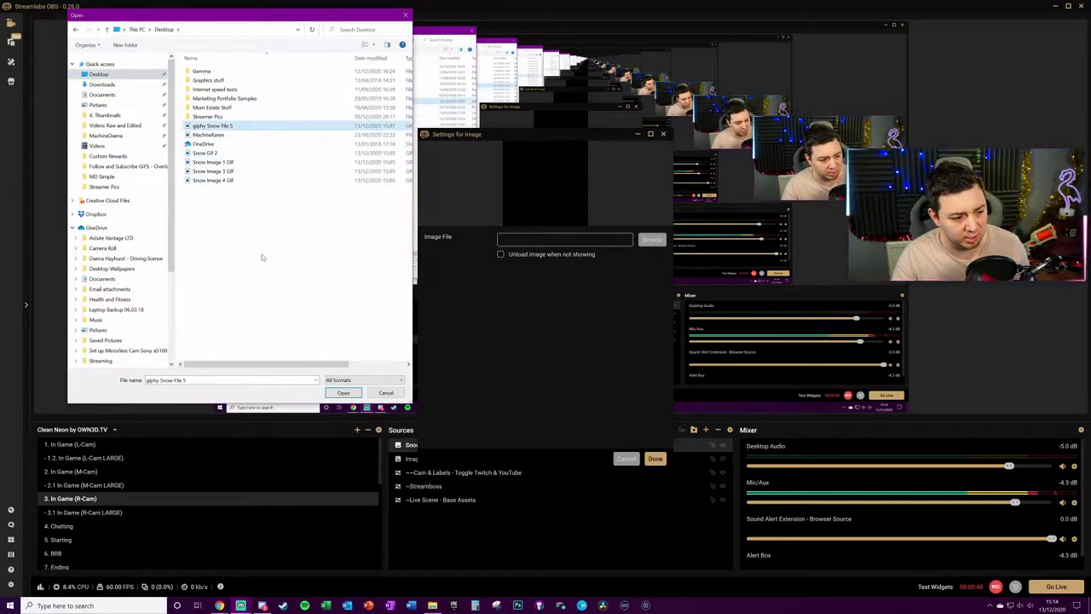
click(344, 393)
click(655, 458)
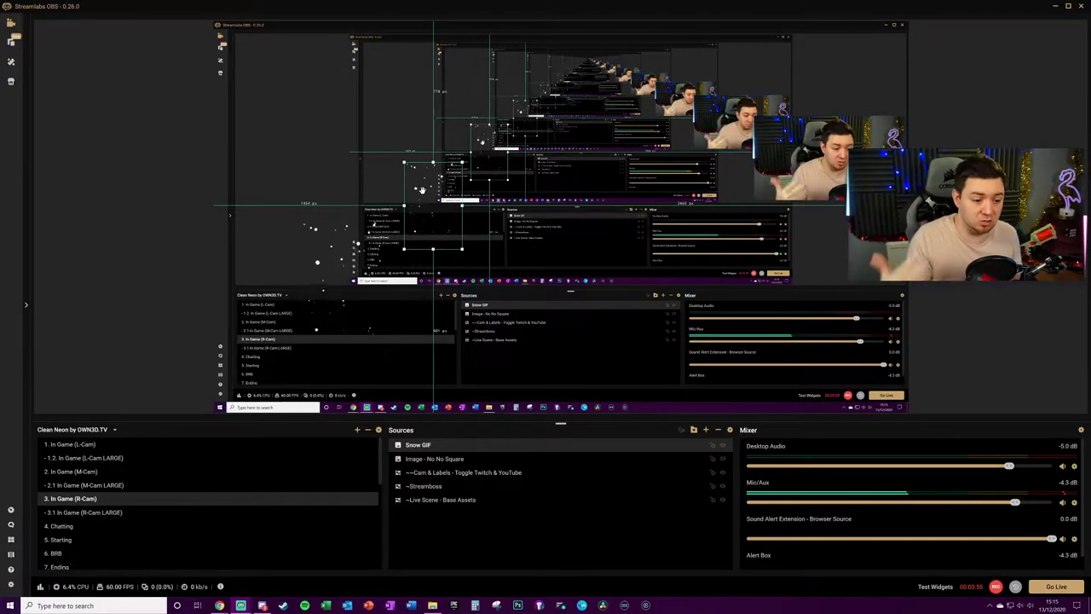
drag(421, 190, 354, 215)
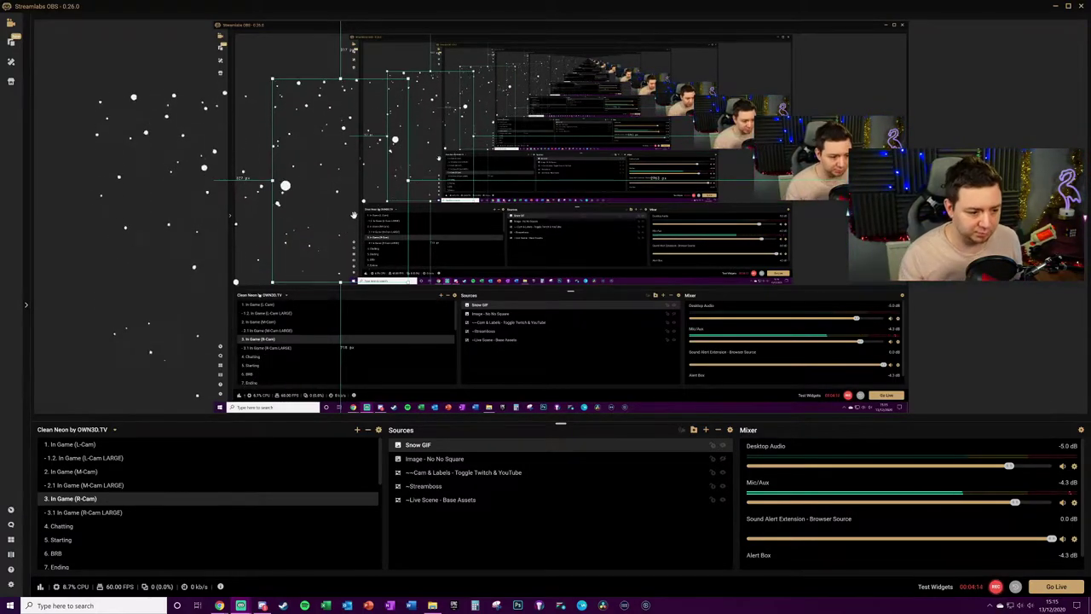
- Add a second Image source named Snow GIF 2 that uses the Snow Image 1 GIF file from the Desktop
click(706, 431)
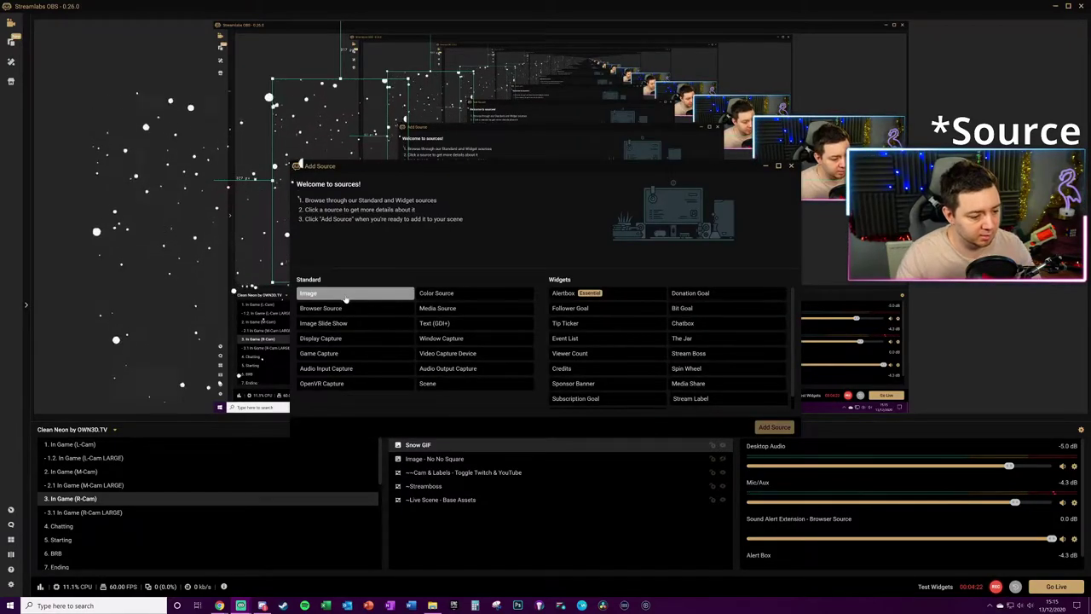
click(774, 426)
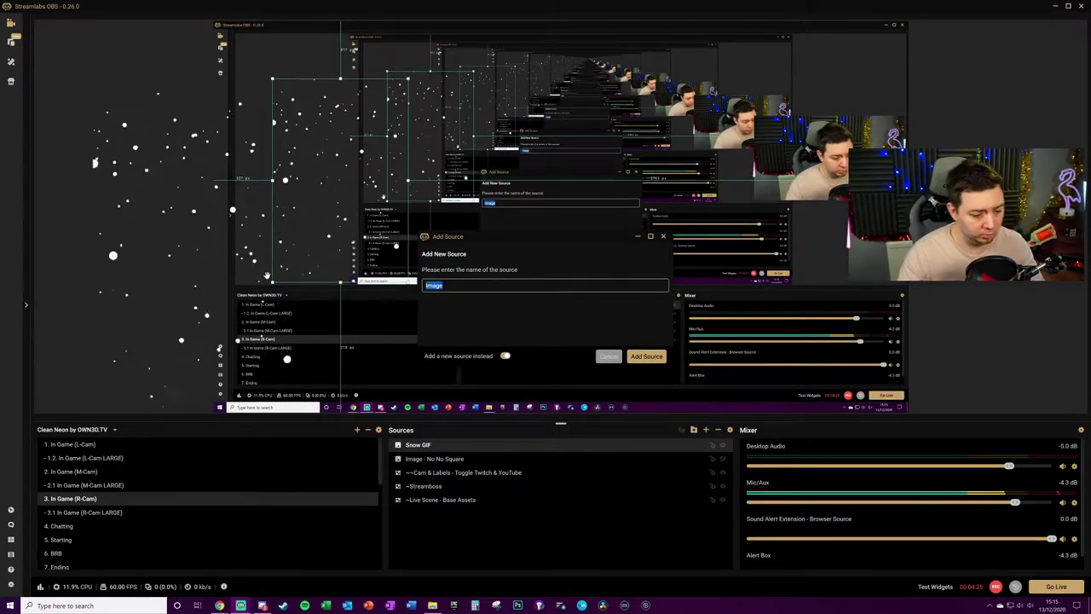
text(Snjow 2)
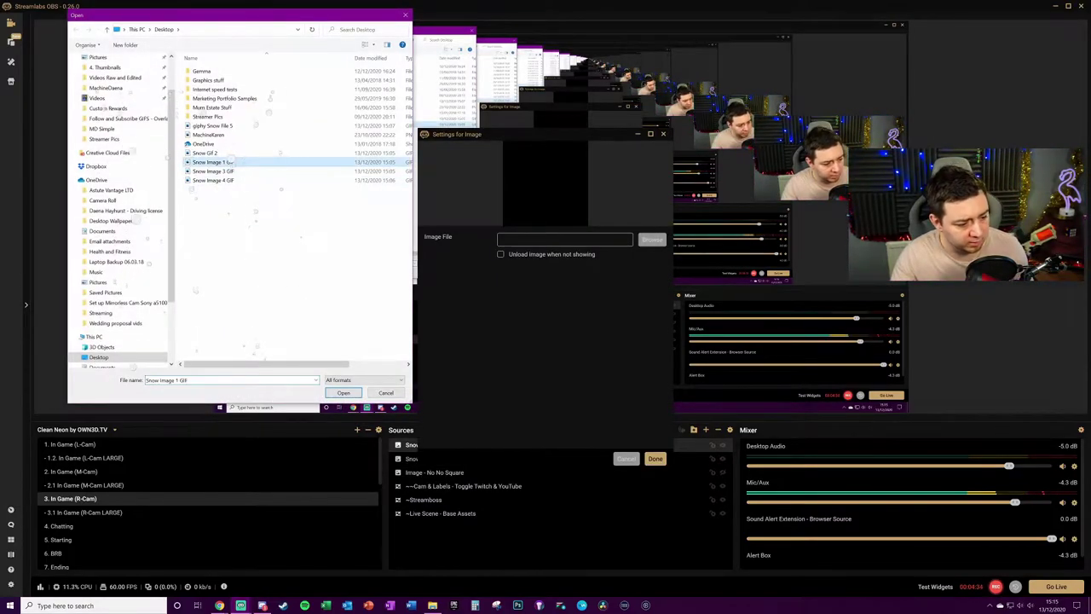
click(343, 393)
click(654, 459)
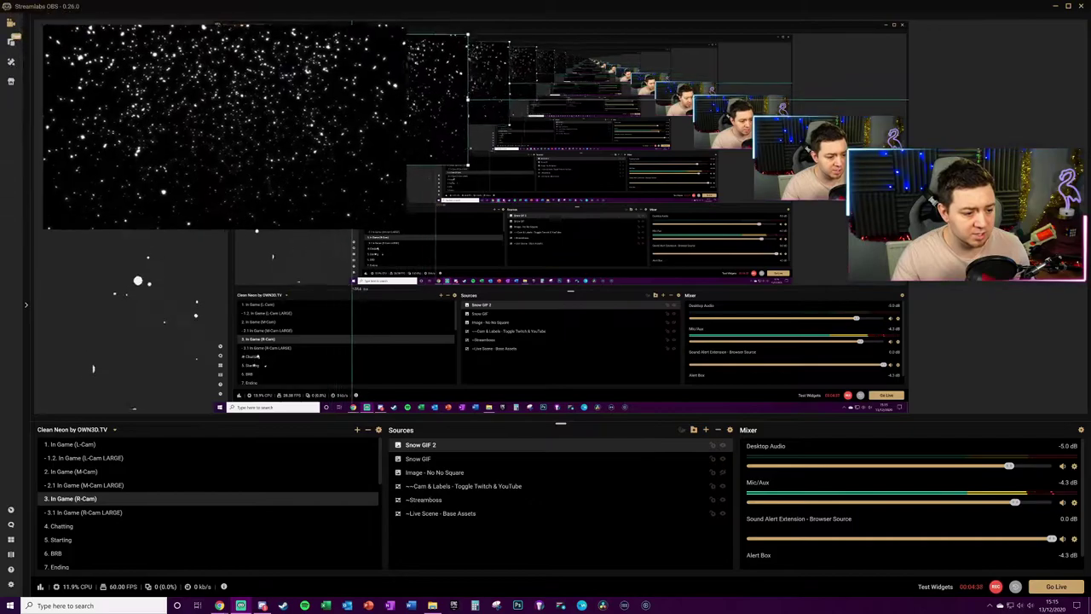
- Lower the opacity in Snow GIF 2's Color Correction filter and transform the source to fill the whole canvas
click(417, 459)
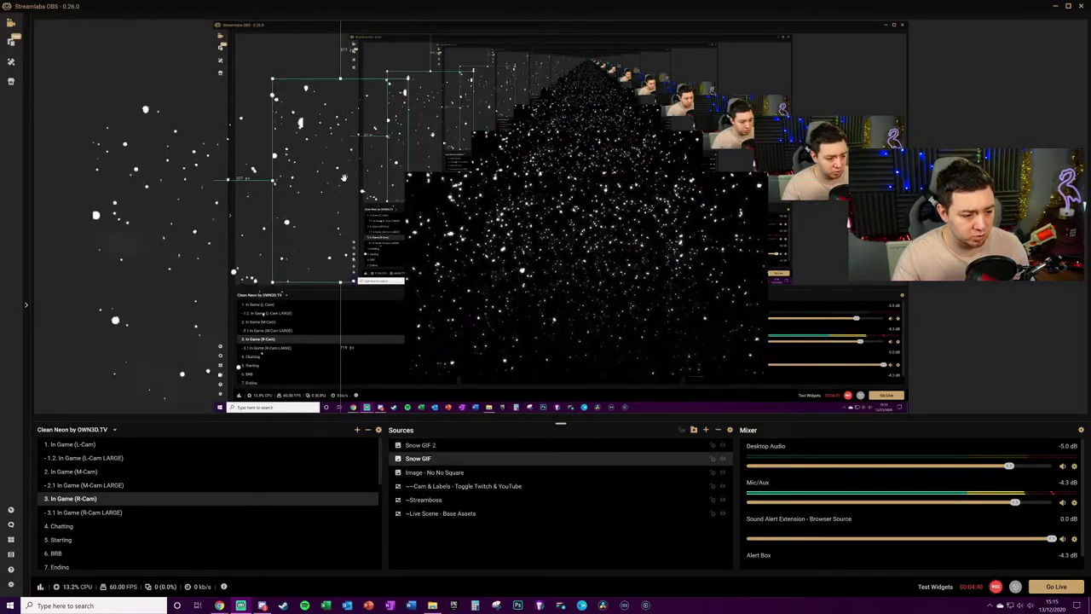
click(420, 445)
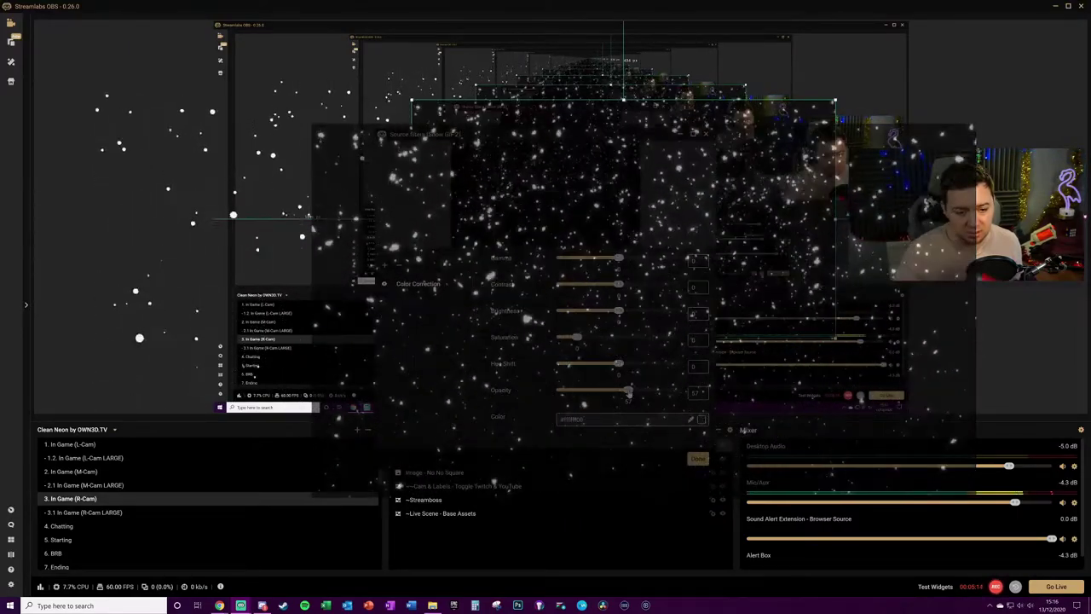
drag(628, 393, 598, 391)
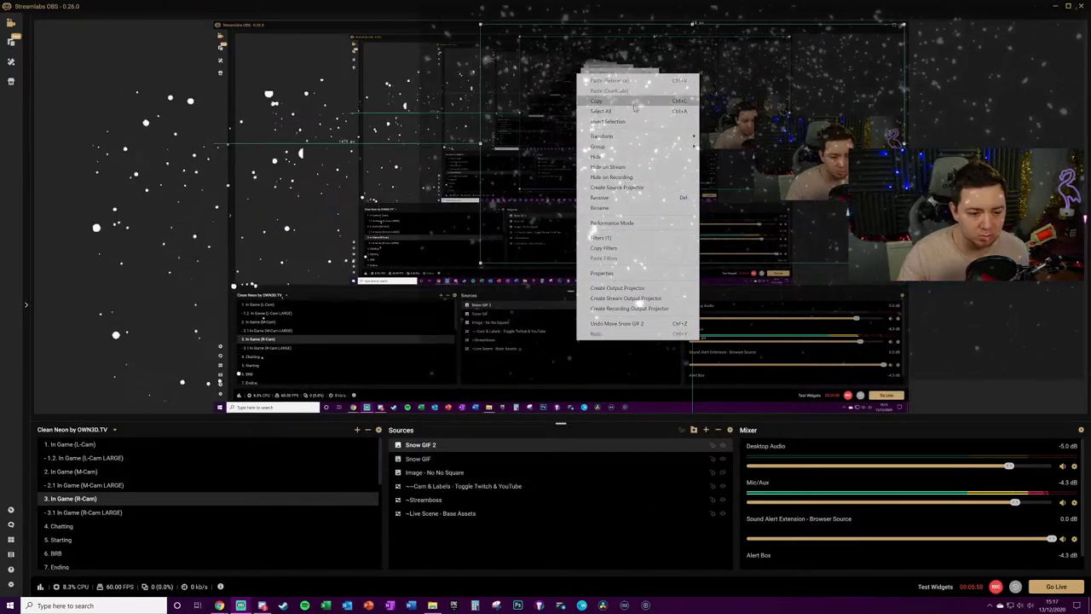
mouse_move(628, 135)
click(729, 146)
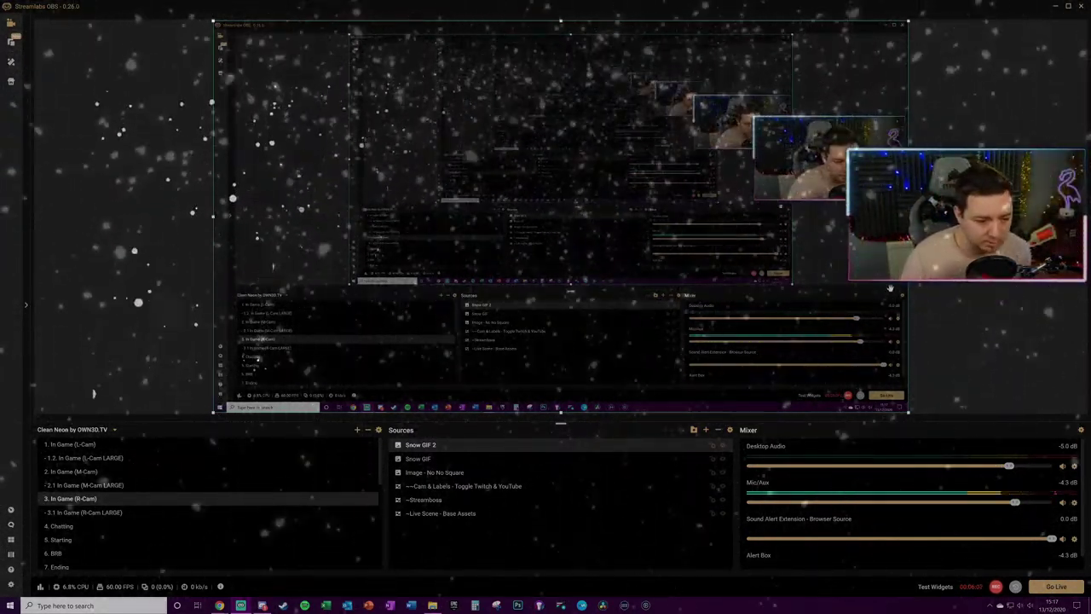
- Hide Snow GIF 2 and enlarge Snow GIF proportionally from the canvas's upper-left corner to the full canvas height
click(723, 446)
click(348, 239)
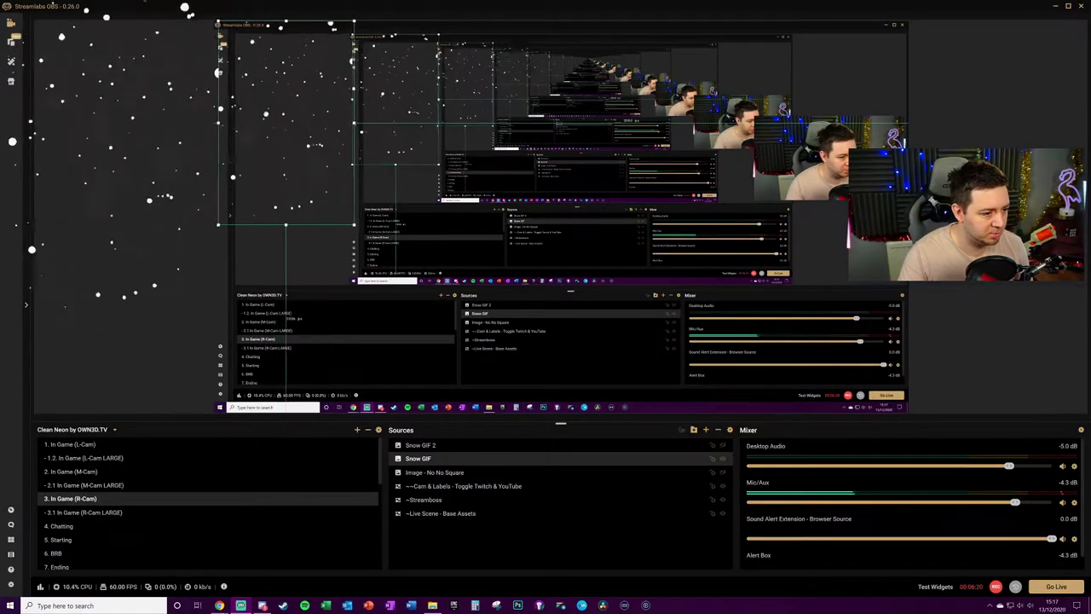
drag(365, 249, 474, 413)
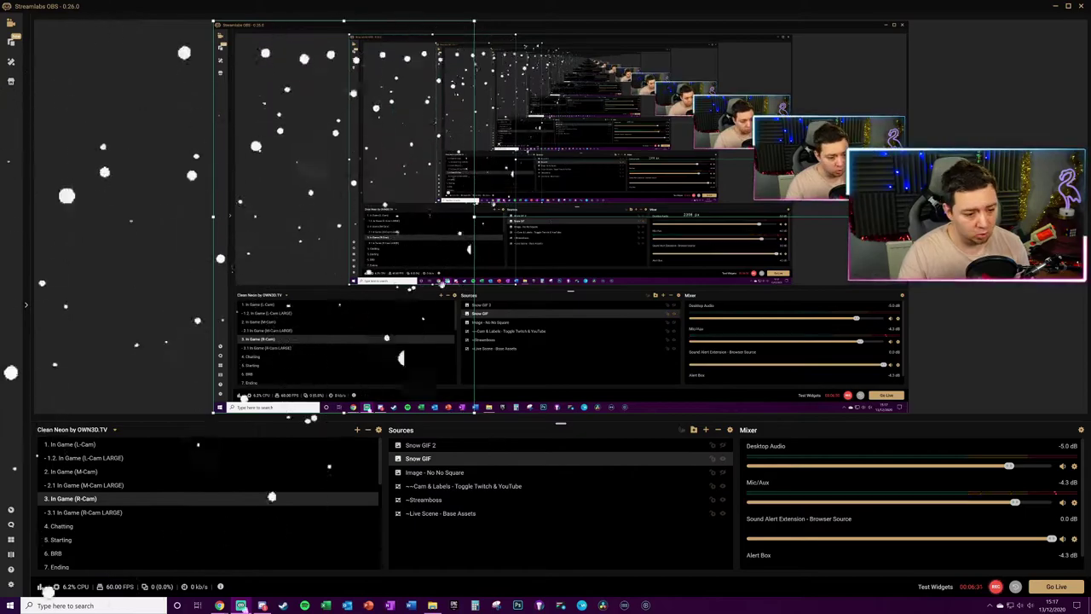
- Try to stretch Snow GIF across the full canvas width, and undo the resize
drag(475, 217, 909, 218)
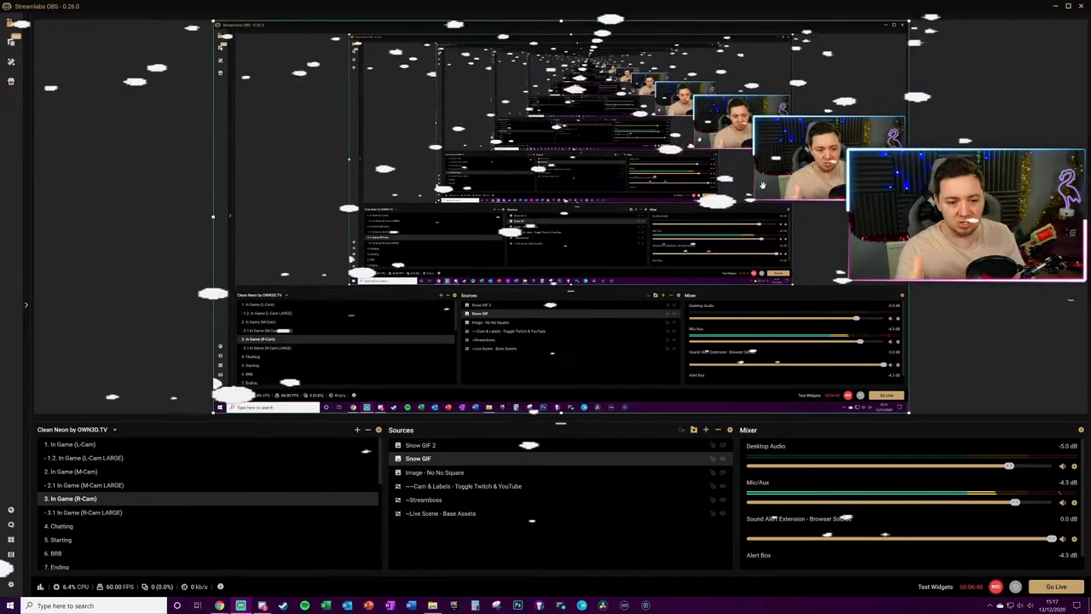
key(ctrl+z)
key(ctrl+y)
key(ctrl+z)
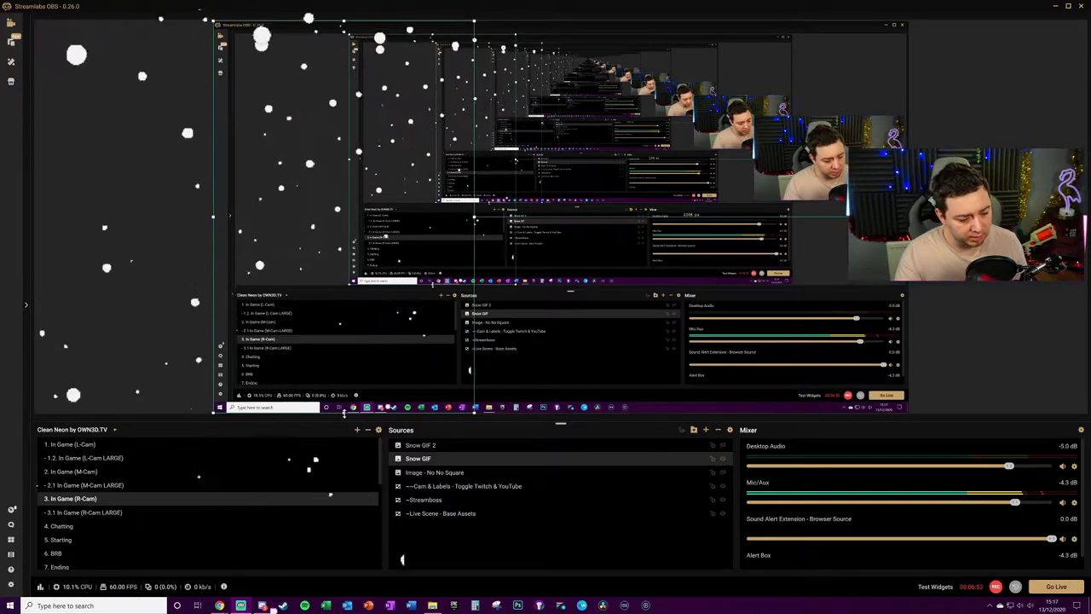
- Try to crop off the lower part of Snow GIF and scale the cropped image up across the canvas
drag(343, 413, 340, 177)
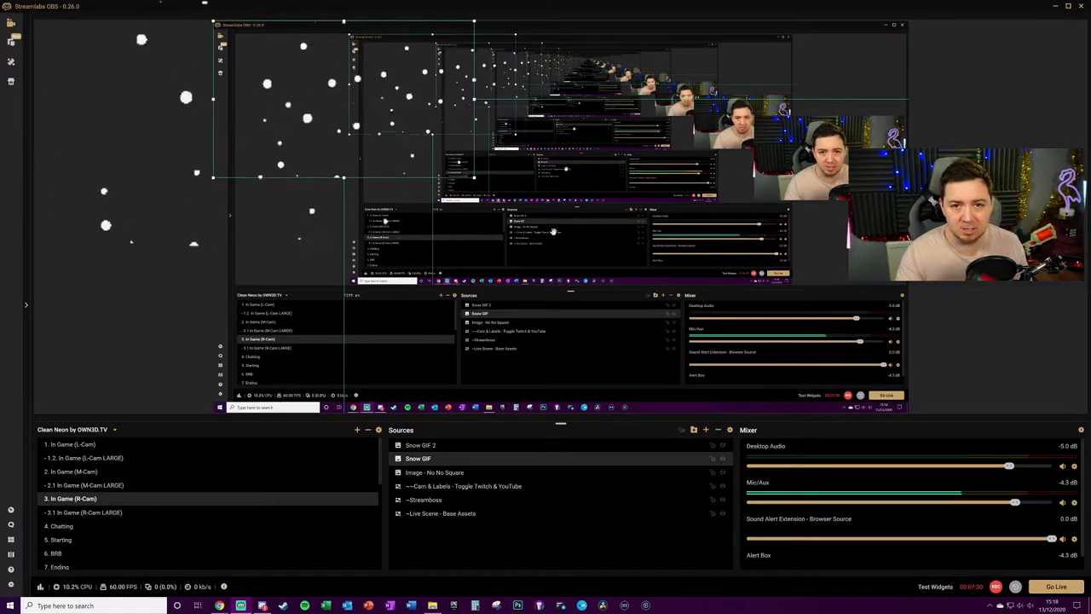
drag(475, 177, 799, 373)
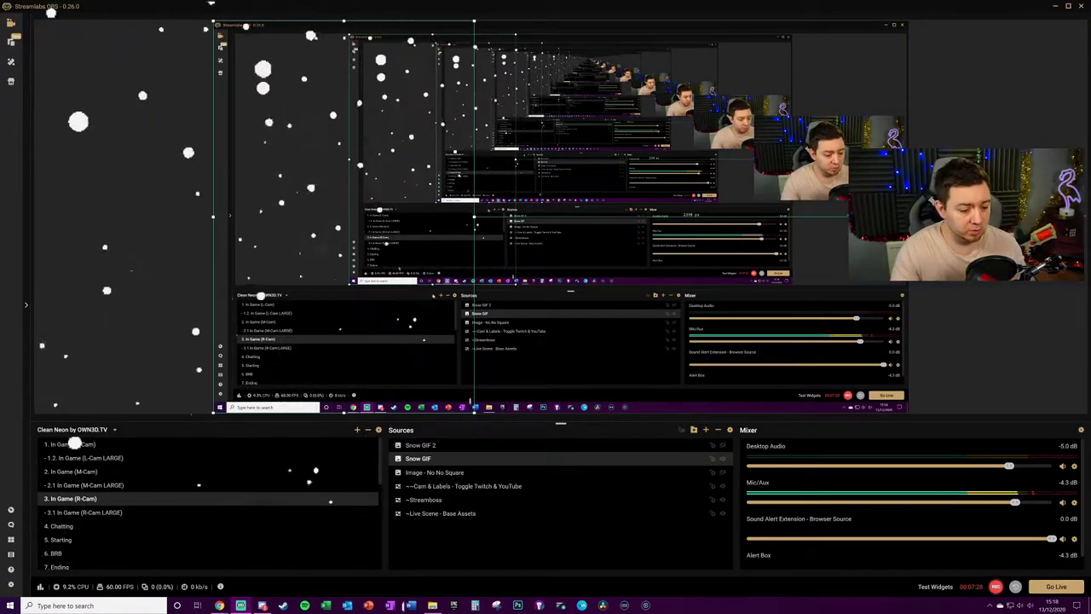
- Paste two copies of the Snow GIF source and place all three Snow GIF sources above Snow GIF 2
right_click(428, 460)
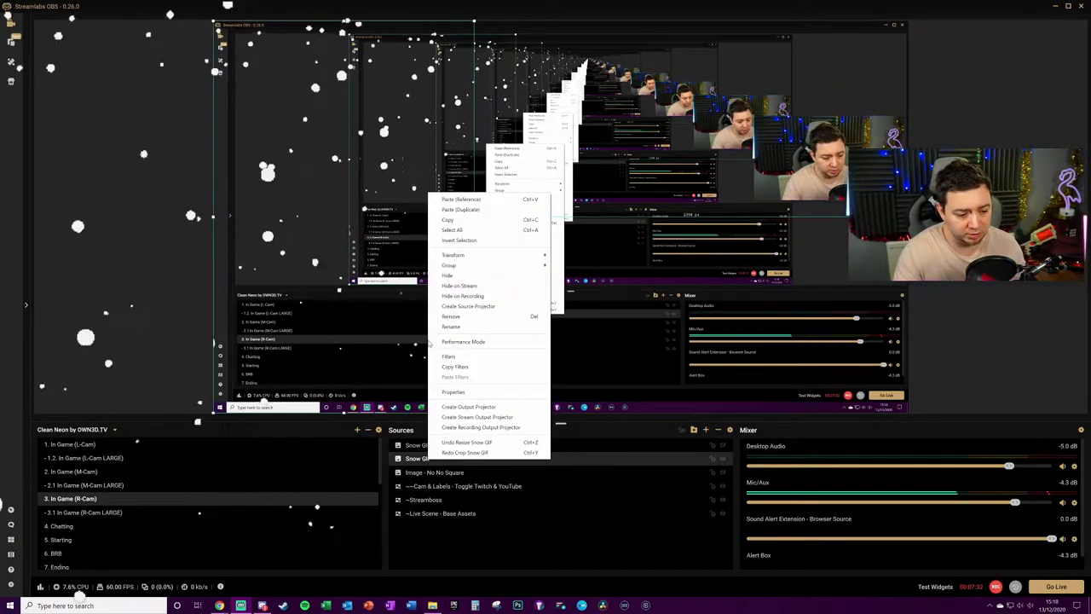
click(449, 222)
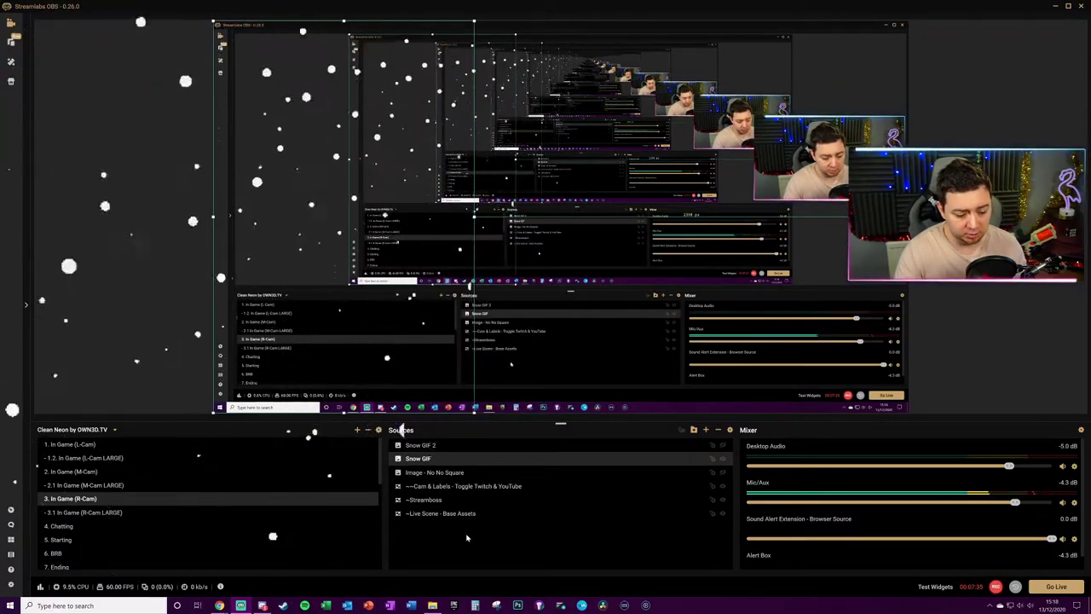
key(ctrl+v)
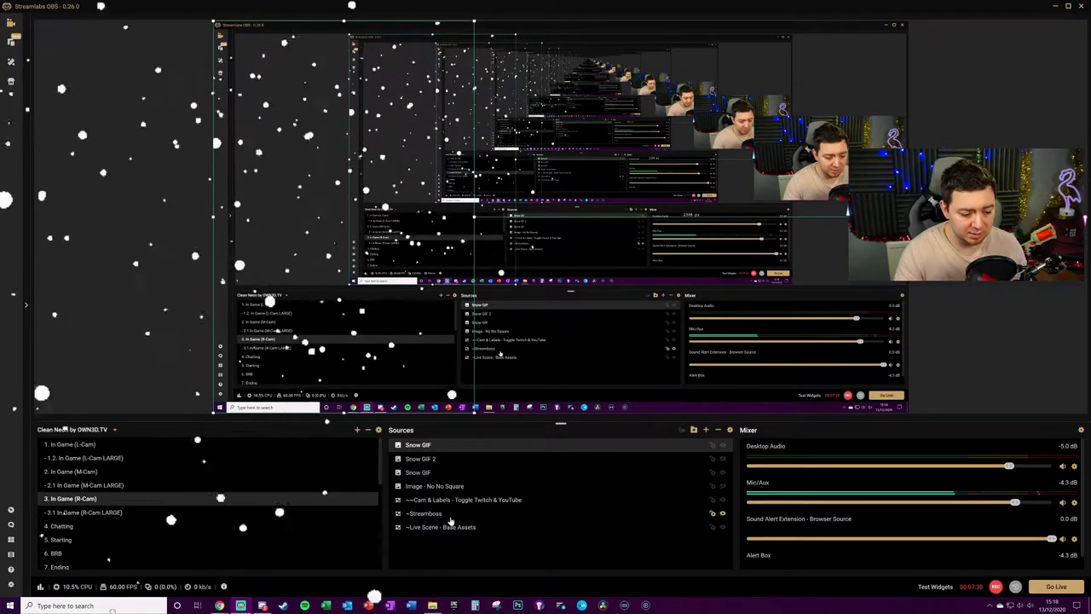
key(ctrl+v)
drag(445, 485, 441, 472)
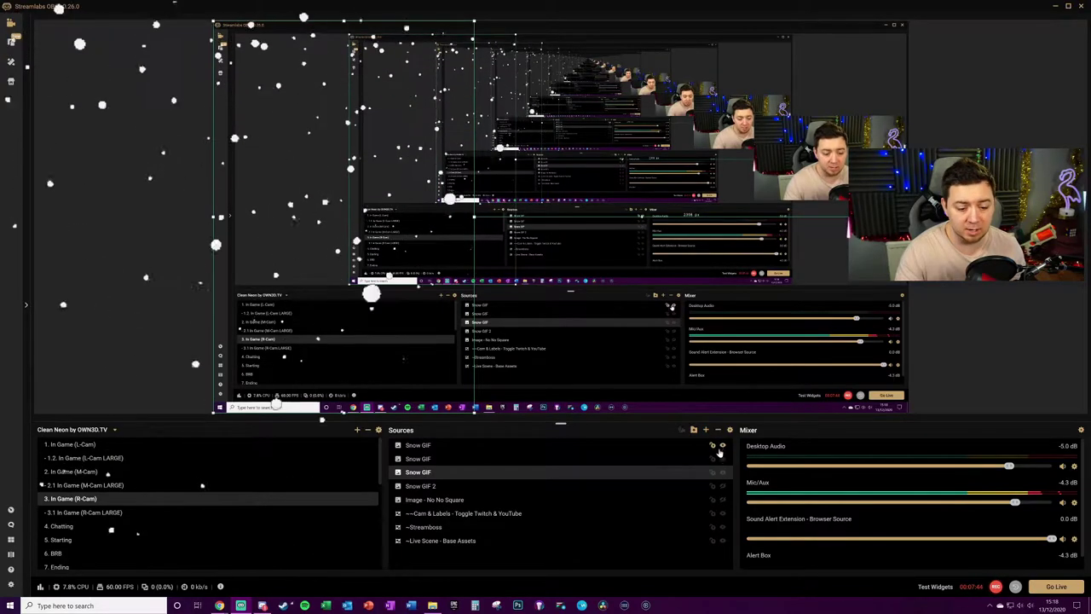
- Spread the three Snow GIF sources horizontally so they cover the full canvas width
click(722, 486)
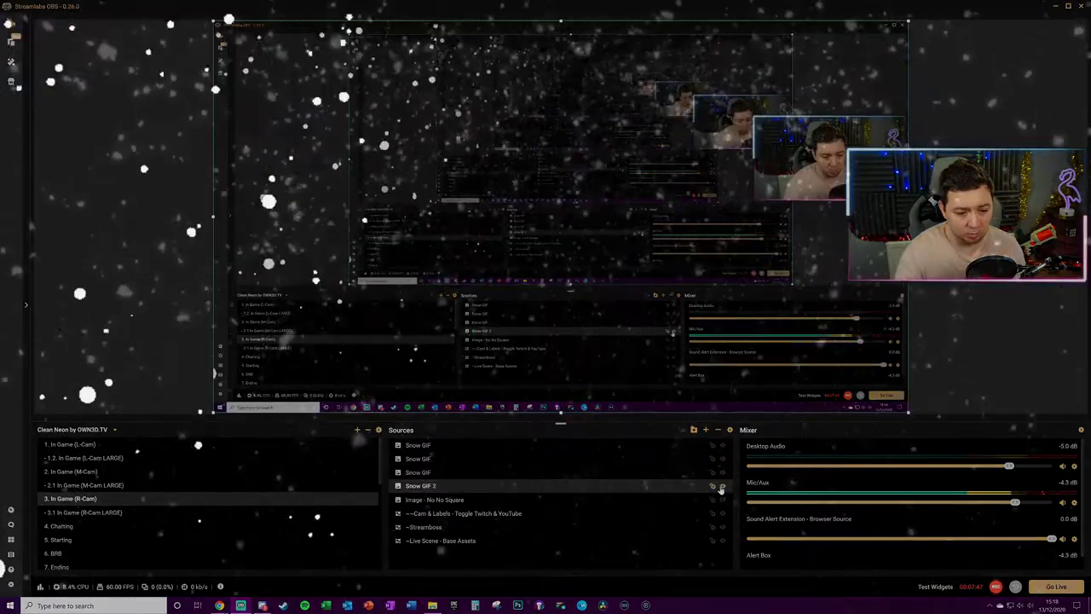
click(723, 487)
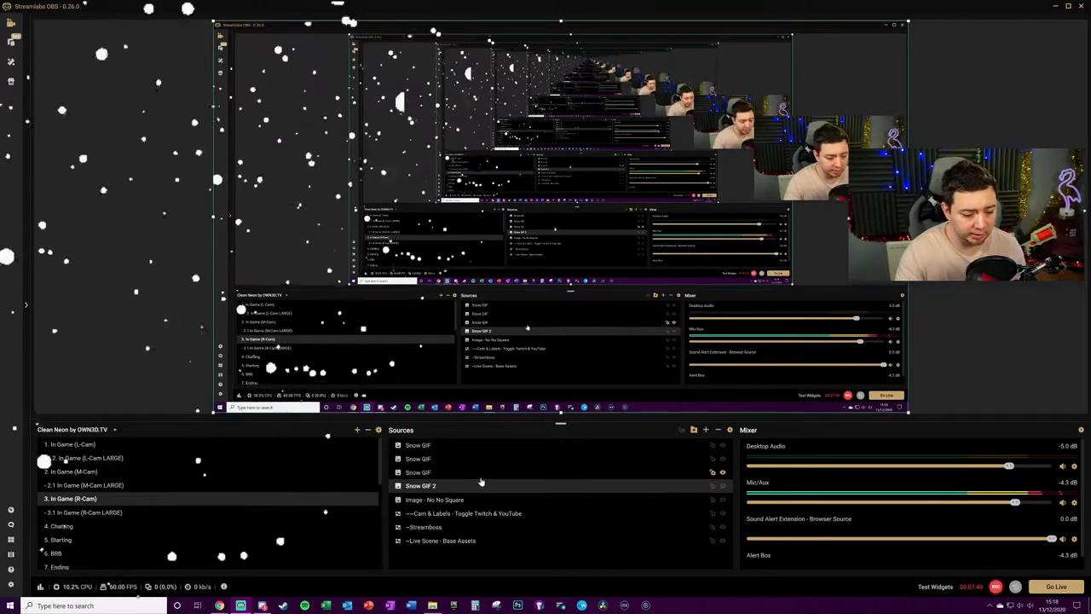
click(394, 471)
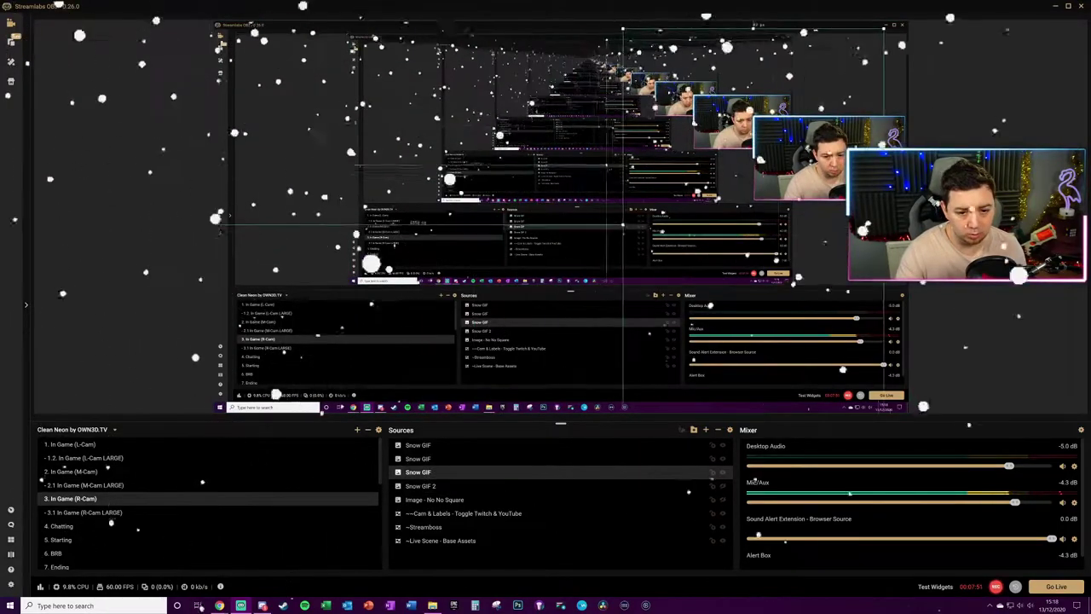
click(456, 458)
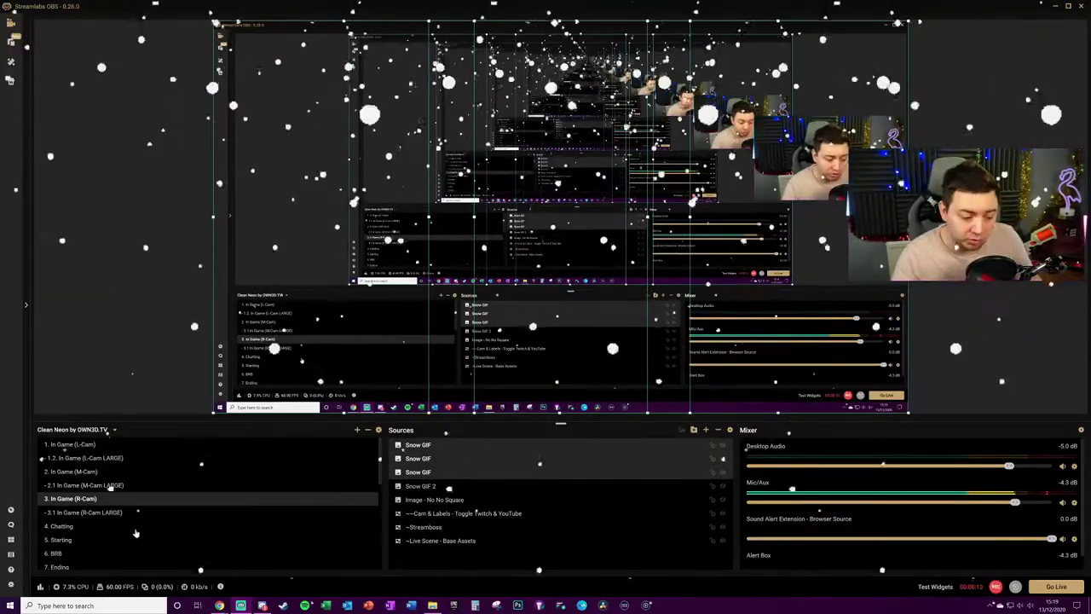
- Find and open the 8. Full Screen Cam scene in the scene collection
scroll(265, 523, down, 10)
right_click(433, 444)
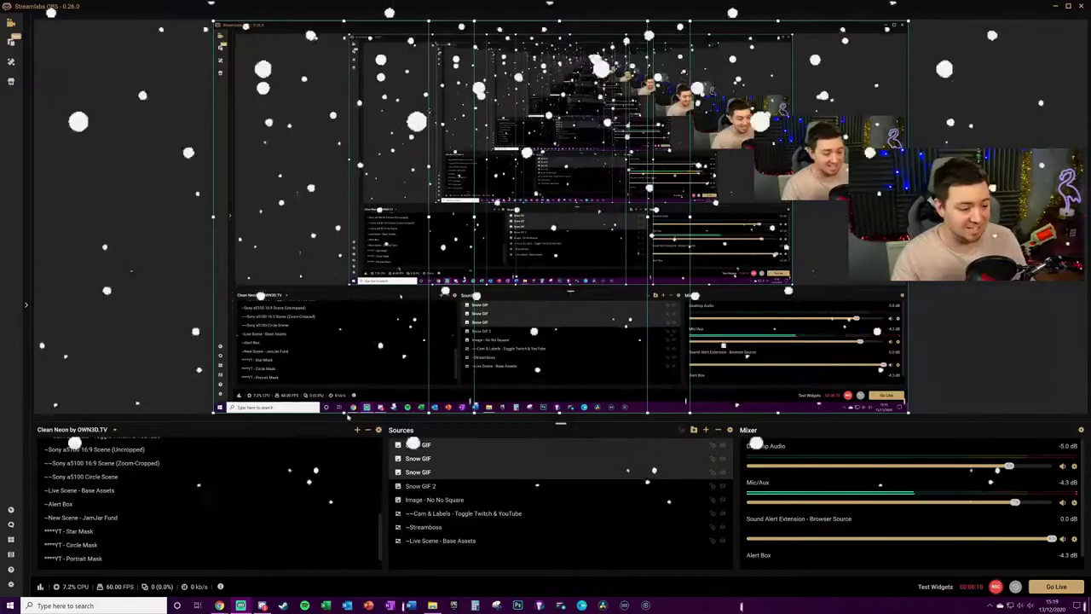
scroll(84, 490, up, 2)
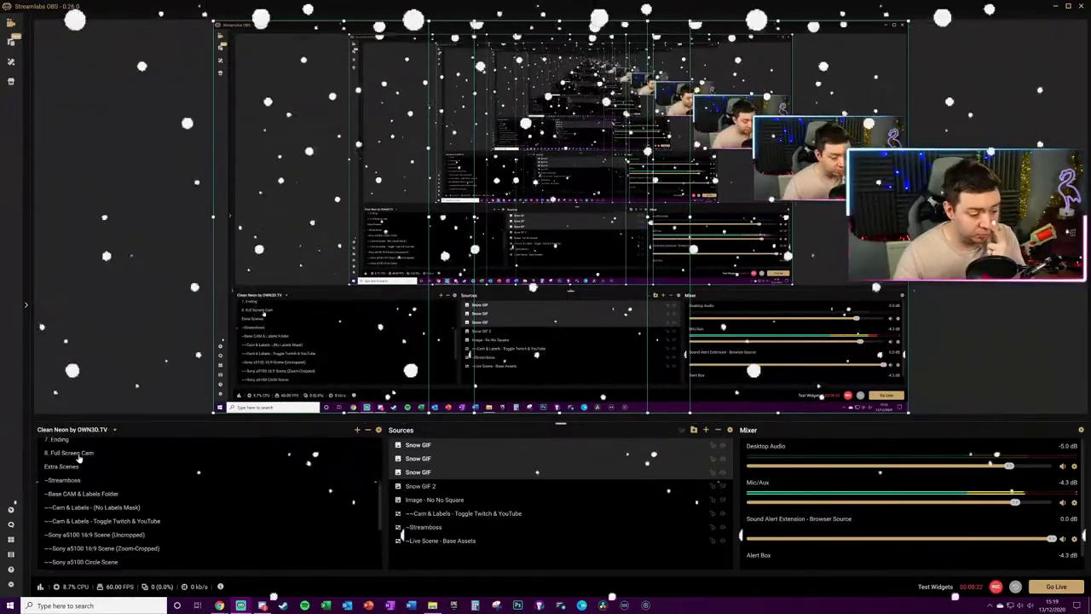
click(76, 453)
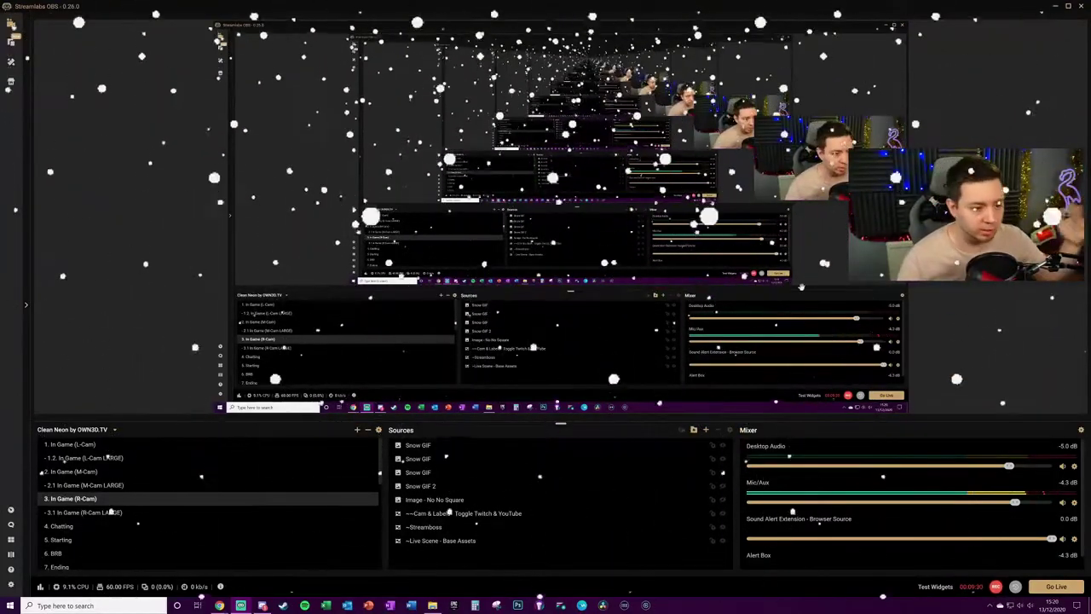
- Open the hotkey settings and expand the entries for the 3. In Game (R-Cam) scene
click(12, 584)
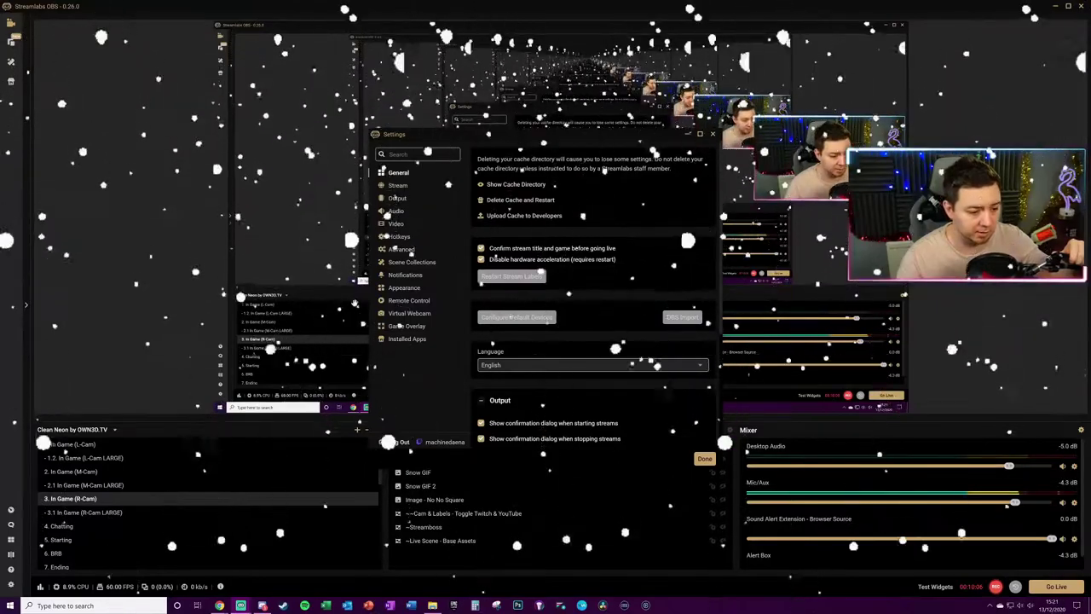
click(404, 238)
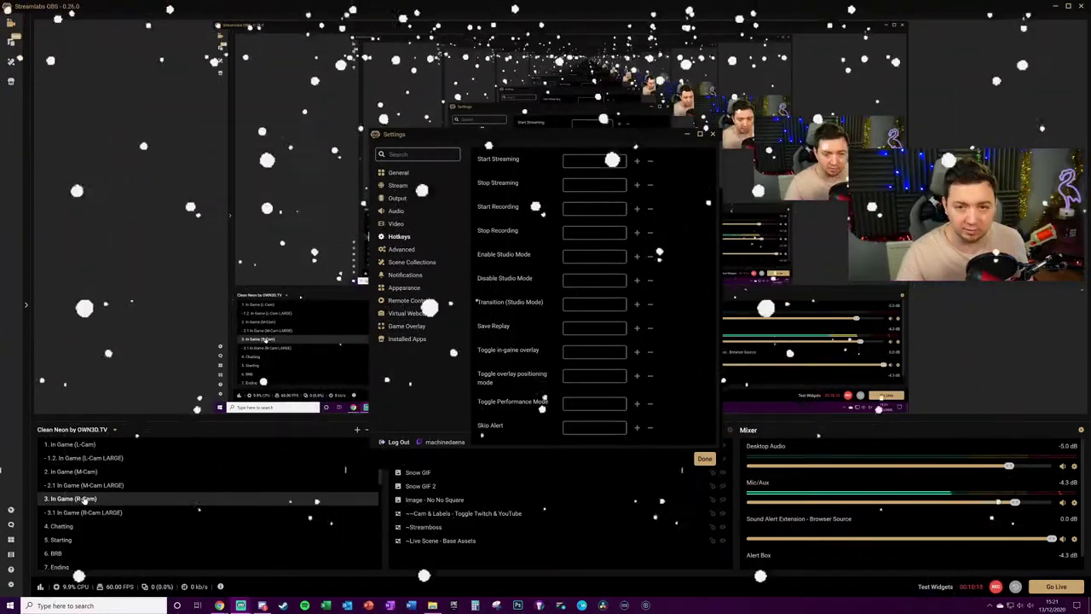
scroll(528, 310, down, 4)
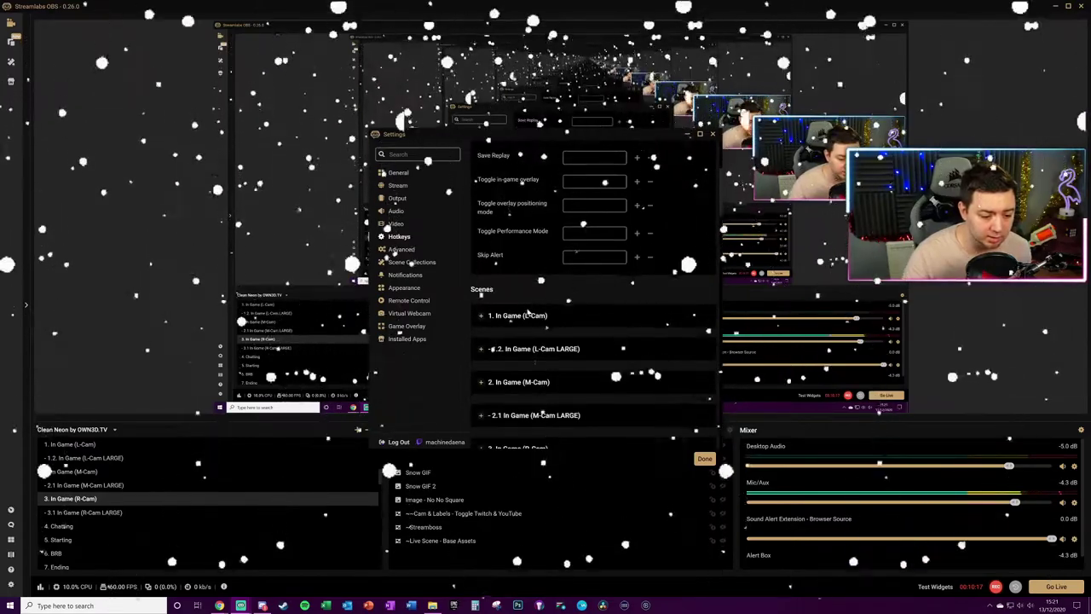
scroll(597, 341, down, 3)
click(600, 320)
- Assign Ctrl+Shift+S to Show Snow GIF and Ctrl+Shift+N to Hide Snow GIF for the first Snow GIF source
scroll(600, 344, down, 2)
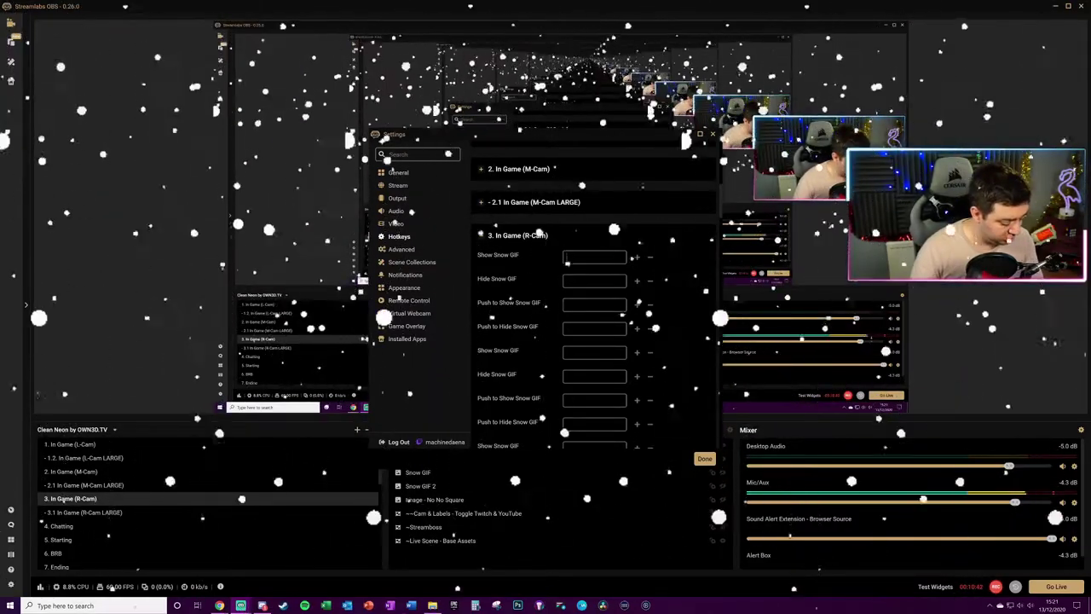
key(ctrl+shift+s)
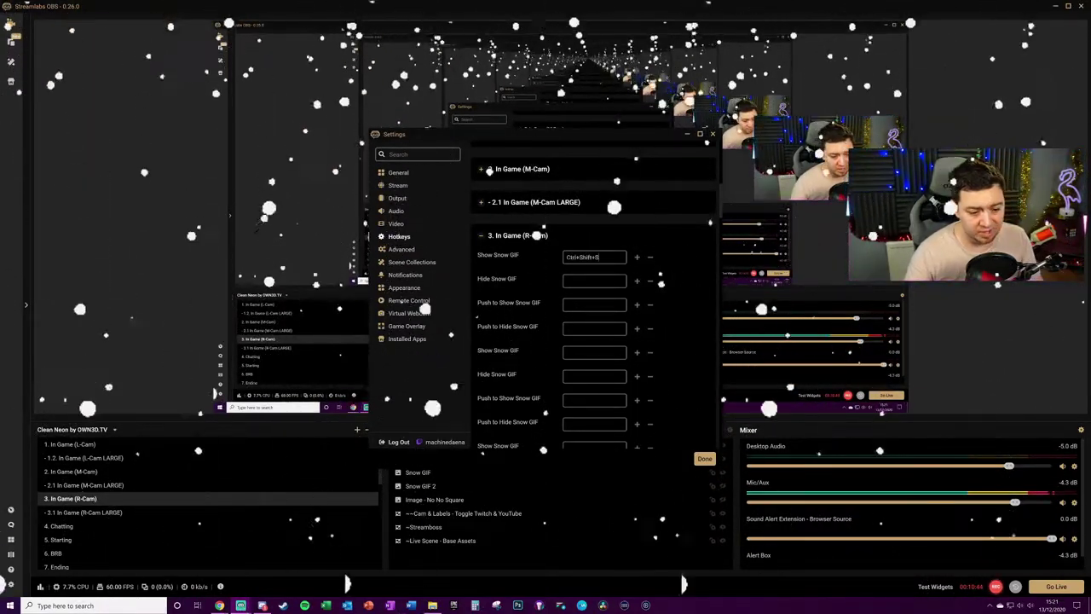
click(594, 280)
key(ctrl+shift+n)
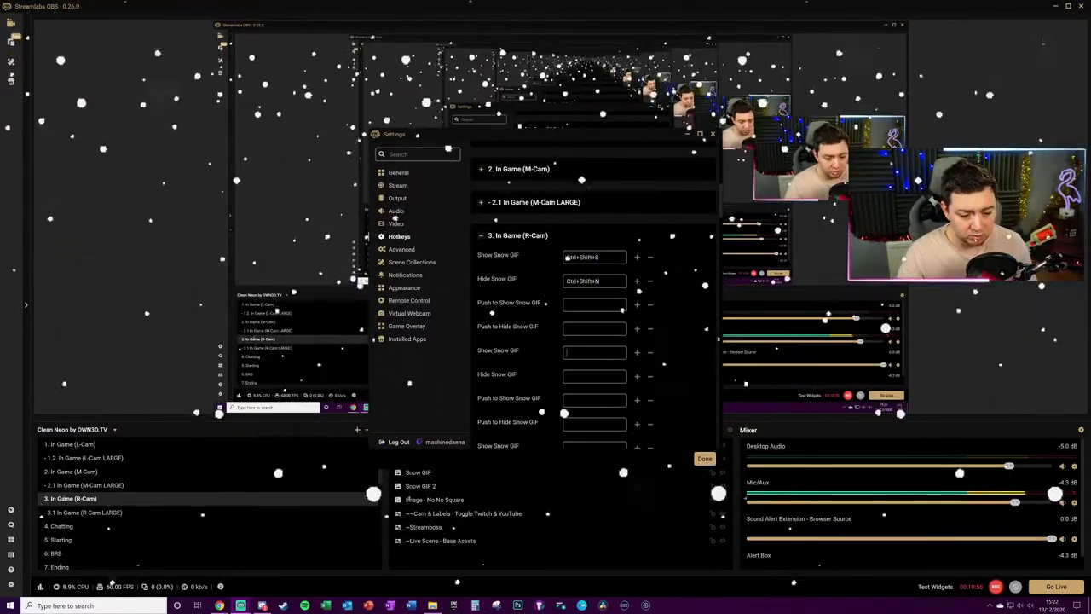
- Assign Ctrl+Shift+S to Show Snow GIF and Ctrl+Shift+N to Hide Snow GIF for the second and third Snow GIF sources
scroll(635, 281, down, 1)
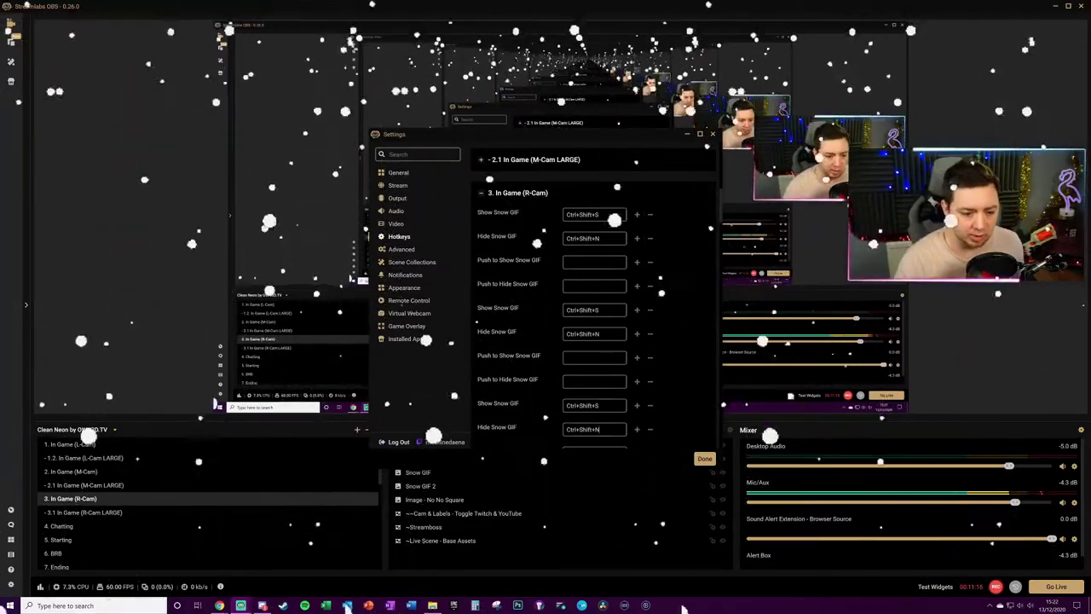
key(Escape)
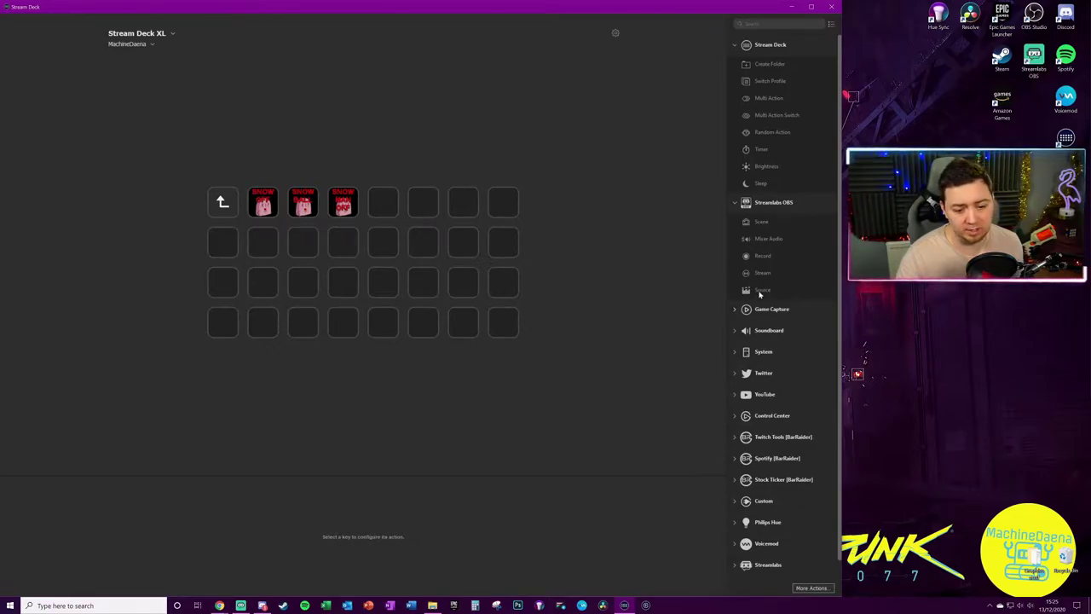
- In Stream Deck, add a Streamlabs OBS Source action below the first snow key, using scene 3. In Game (R-Cam) and source Snow GIF
drag(766, 293, 264, 246)
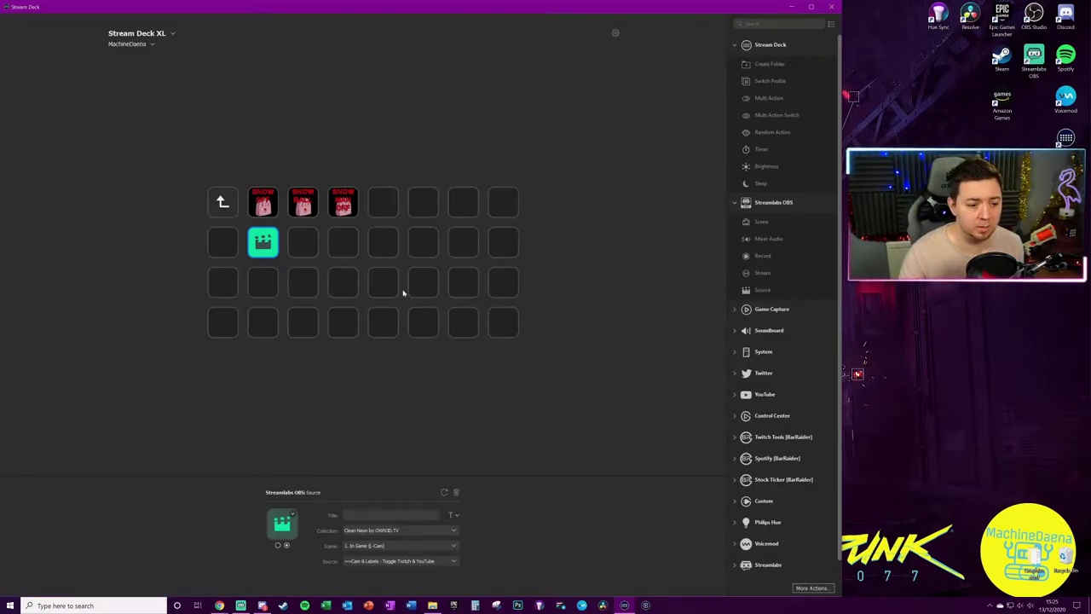
click(384, 547)
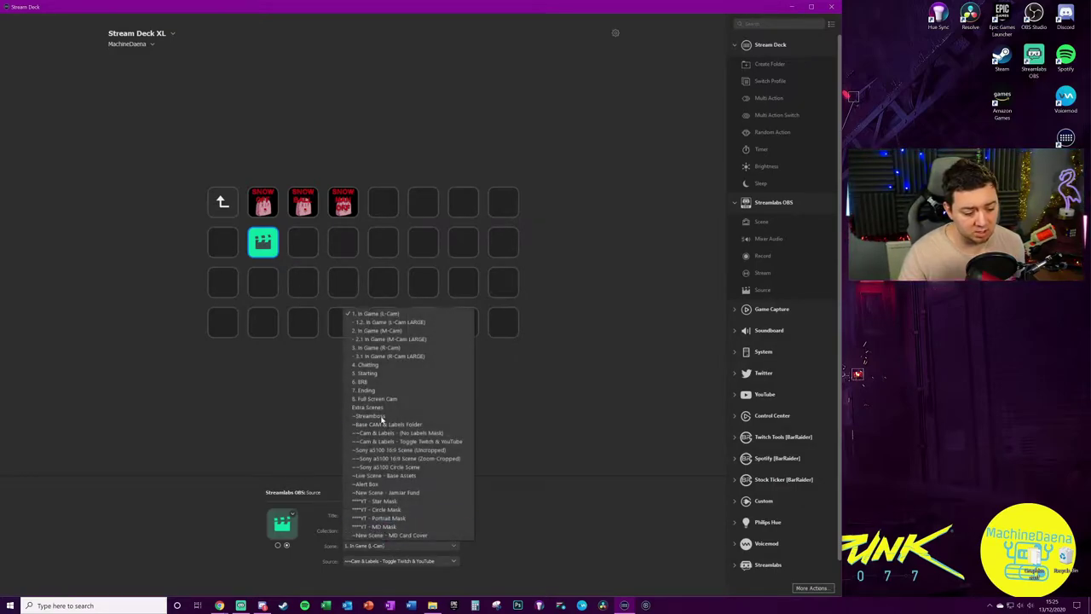
click(392, 349)
click(373, 492)
click(402, 421)
click(263, 242)
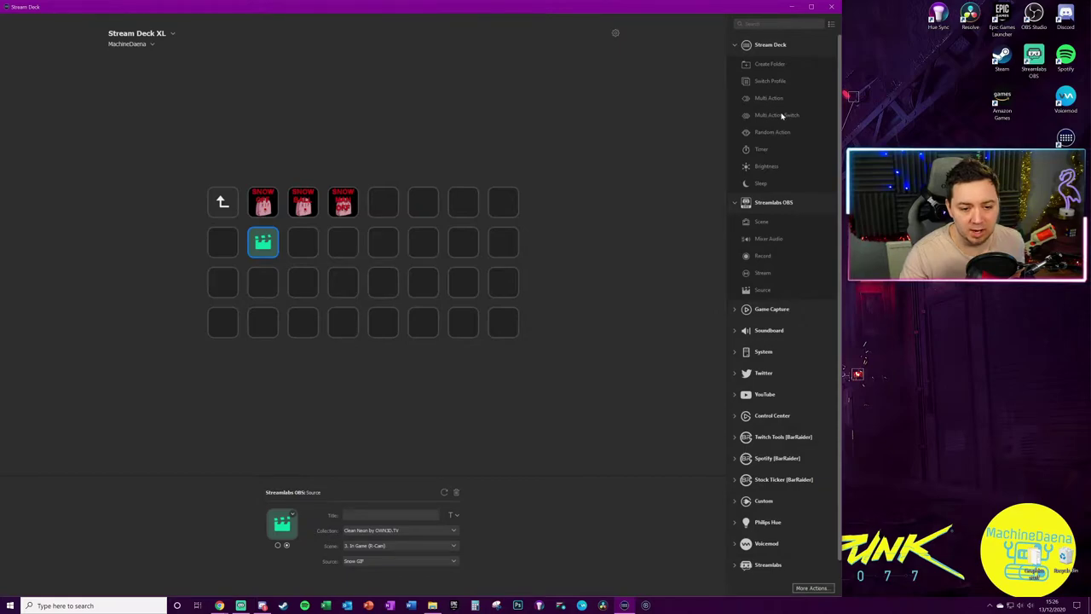
- Add a Multi Action Switch beside the new source key and put three Streamlabs OBS Source actions in its first state
drag(767, 124, 302, 246)
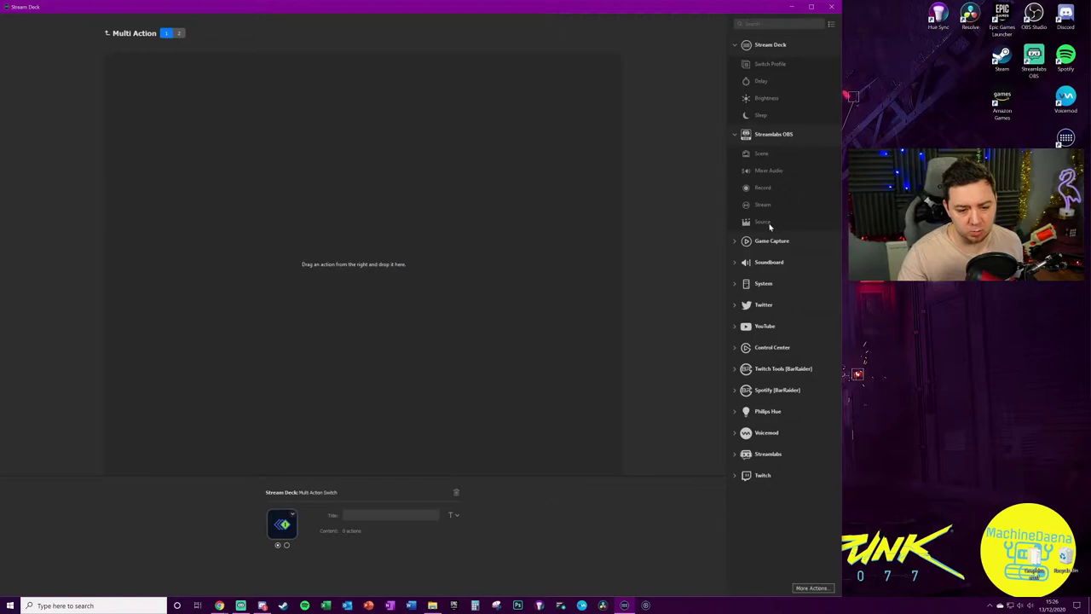
drag(224, 132, 223, 134)
drag(762, 221, 256, 79)
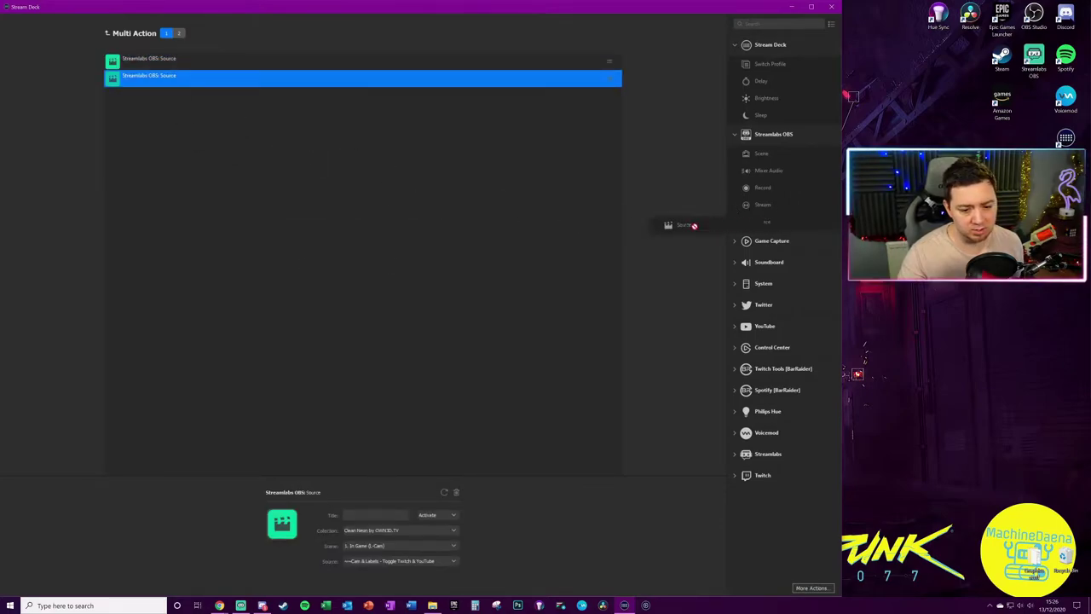
drag(729, 226, 156, 112)
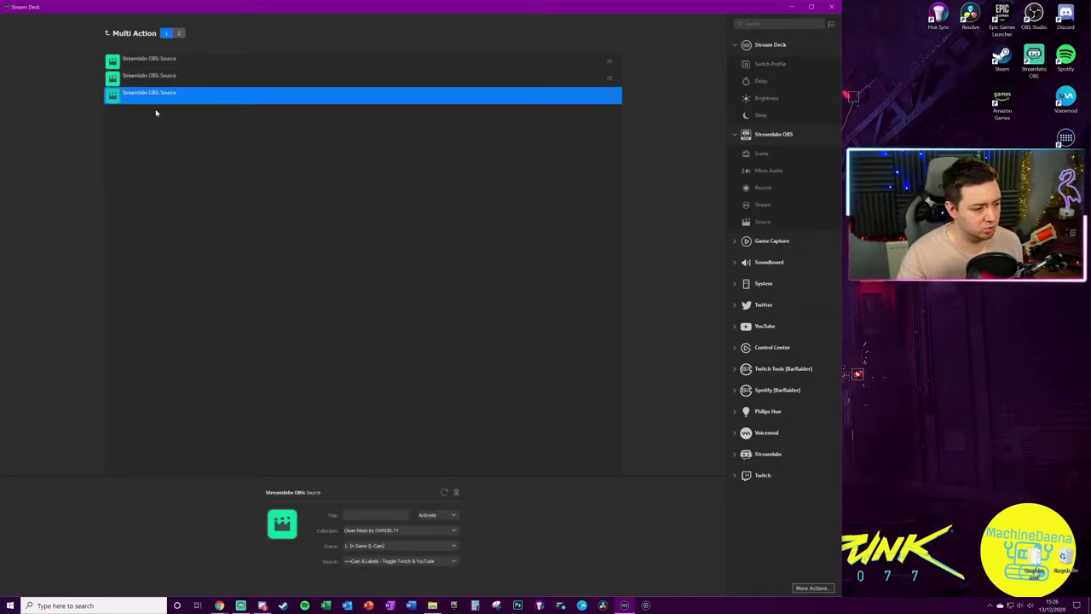
- Set the first action to scene 3. In Game (R-Cam) and the first Snow GIF source
click(172, 65)
click(384, 546)
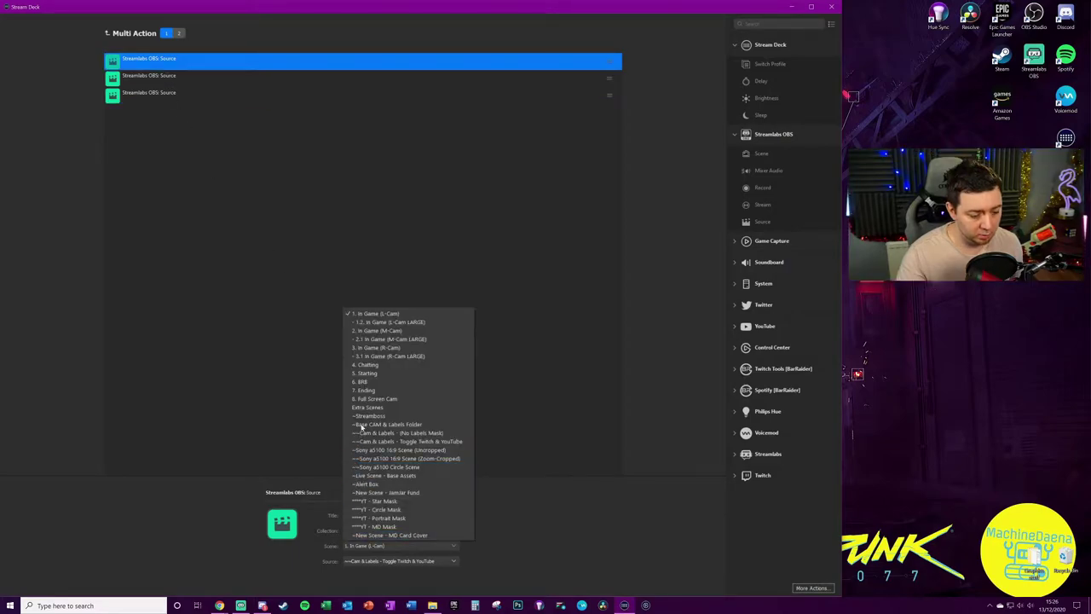
click(380, 348)
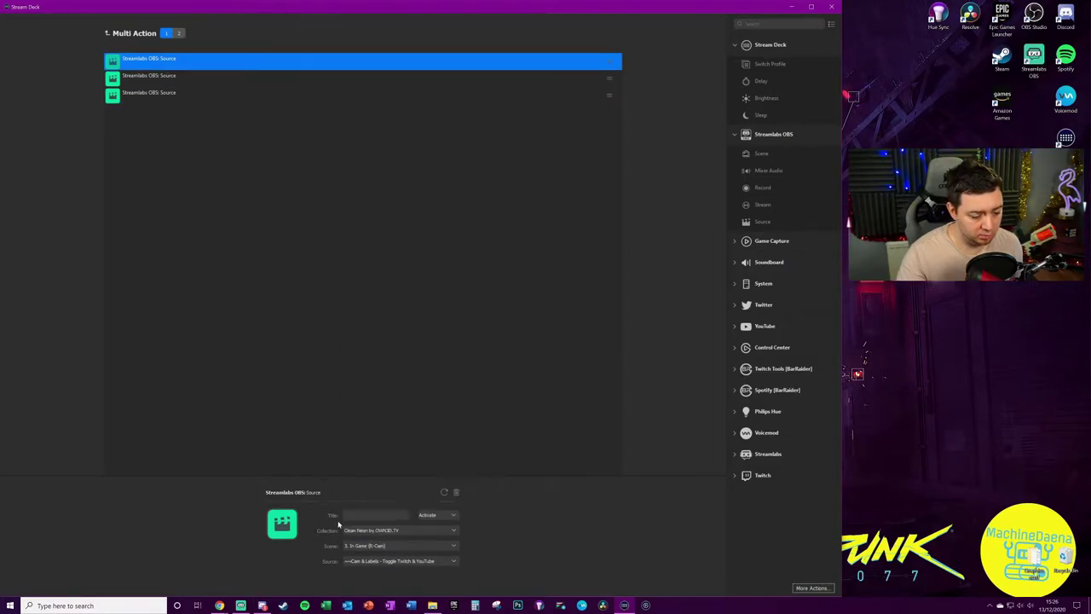
click(377, 561)
click(370, 492)
click(244, 231)
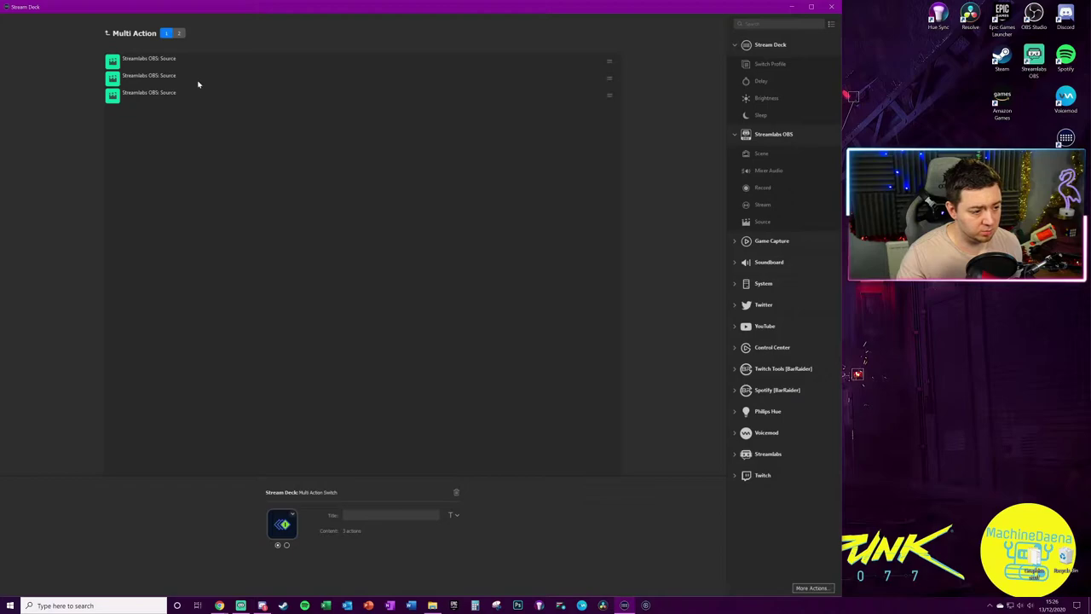
- Set the second action to scene 3. In Game (R-Cam) and the second Snow GIF source
click(198, 82)
click(377, 545)
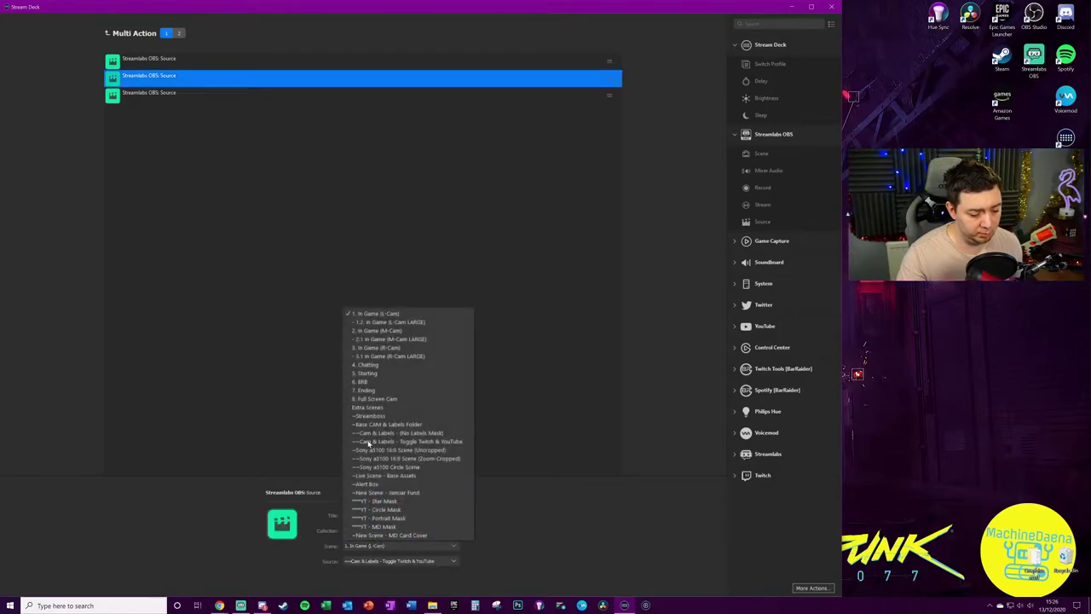
click(366, 356)
click(364, 562)
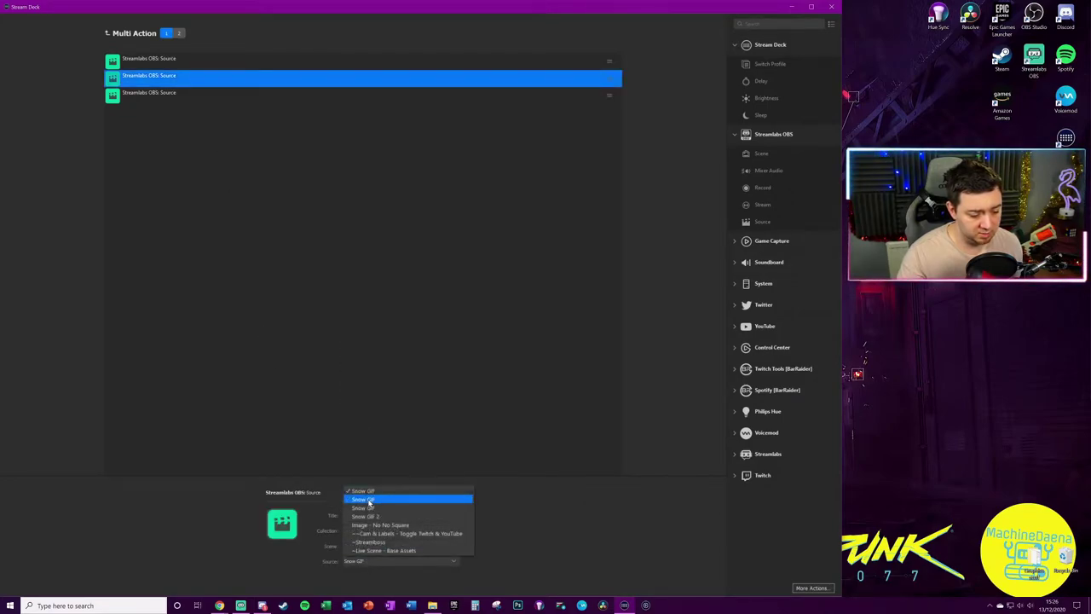
click(366, 497)
- Set the third action to scene 3. In Game (R-Cam) and the third Snow GIF source
click(179, 93)
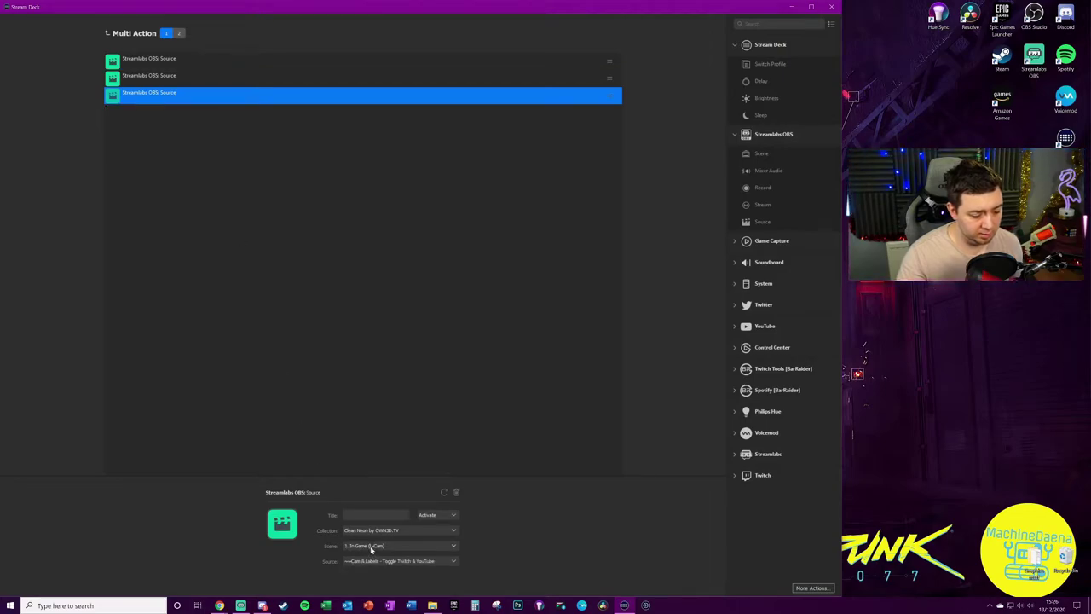
click(371, 547)
click(367, 349)
click(390, 561)
click(373, 507)
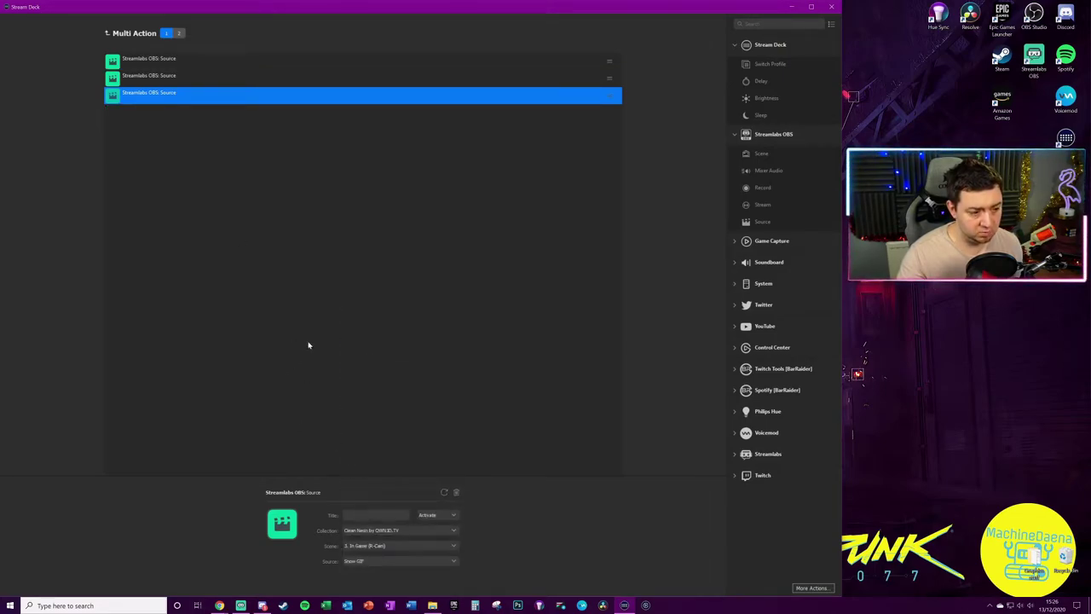
- Title the switch's first state Snow On over two lines and colour the title bright green
click(84, 64)
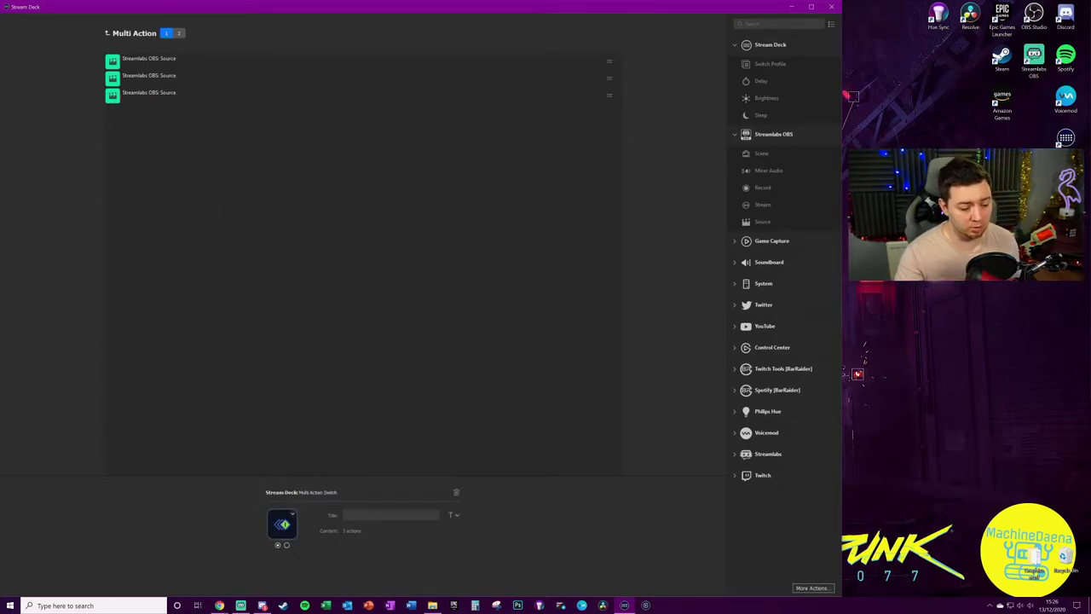
text(Snow)
key(Return)
text(On)
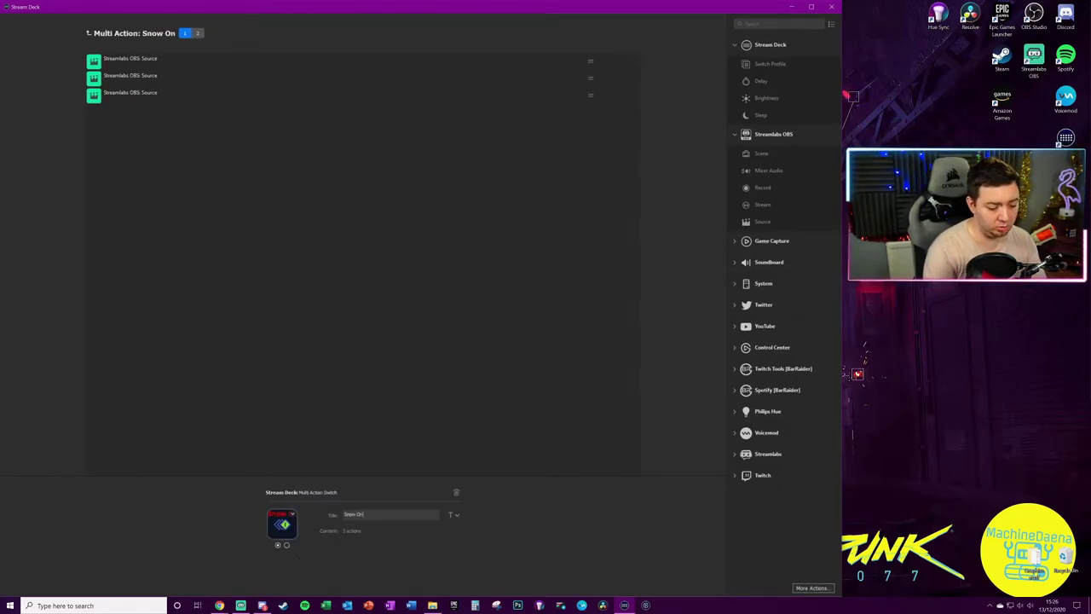
click(450, 515)
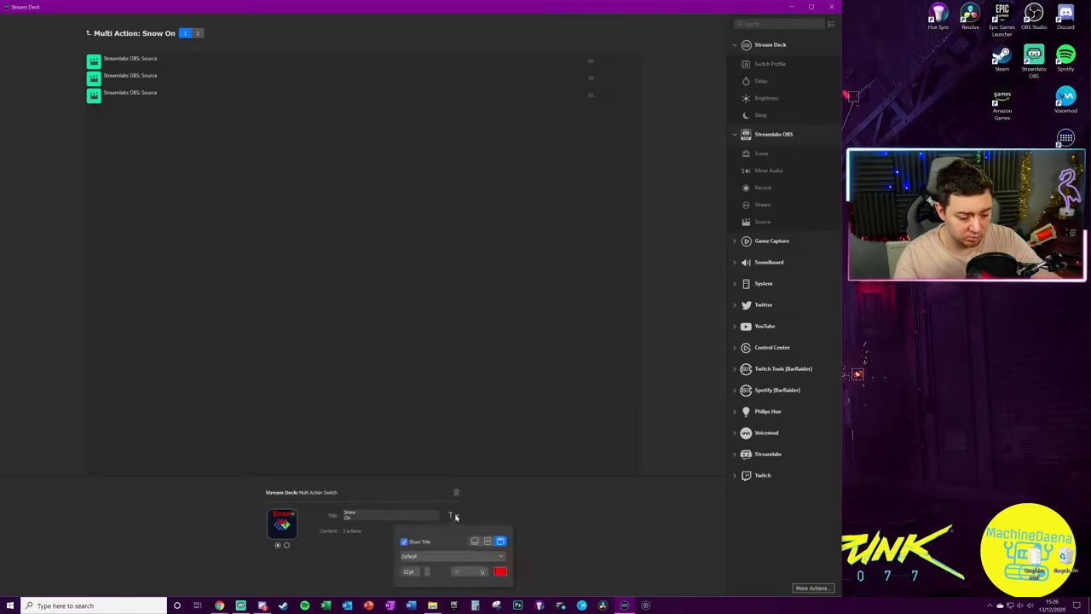
click(500, 570)
click(421, 449)
click(505, 587)
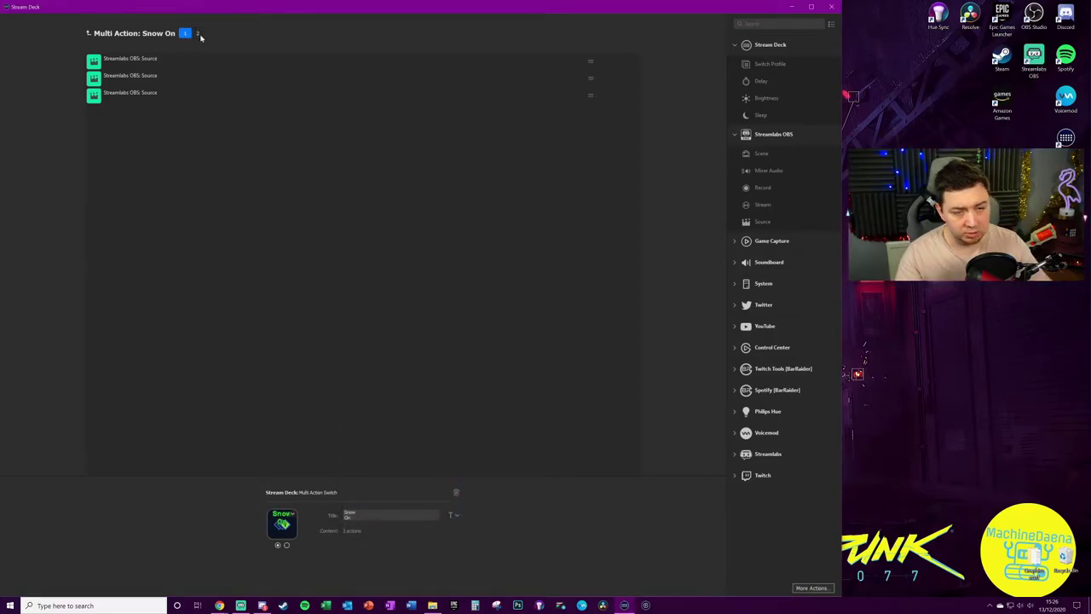
- Add three Streamlabs OBS Source actions to the second state of the Multi Action Switch
click(197, 32)
drag(768, 228, 193, 155)
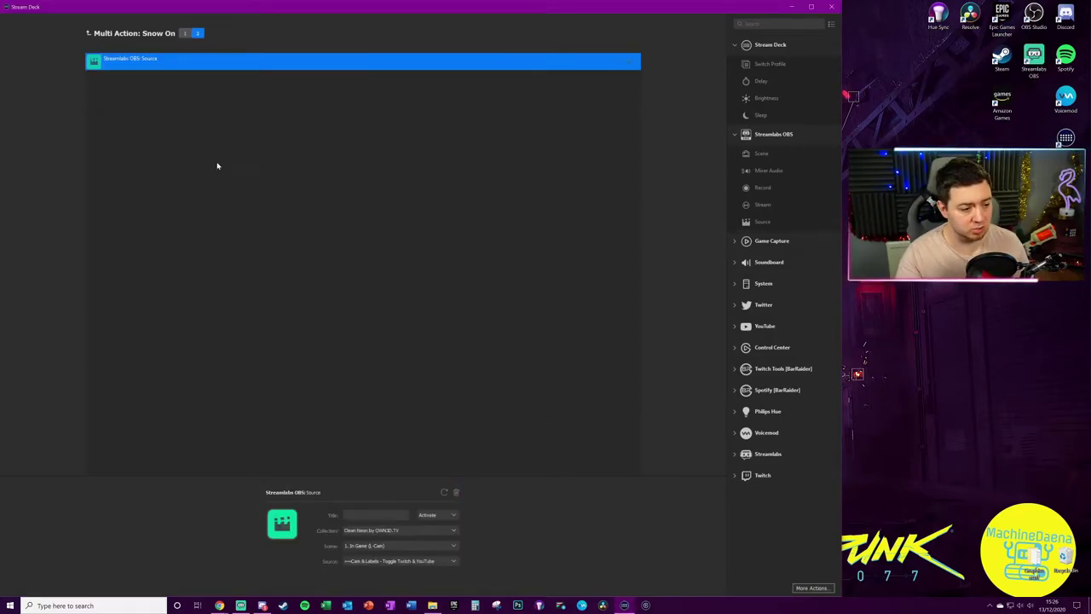
drag(271, 155, 271, 157)
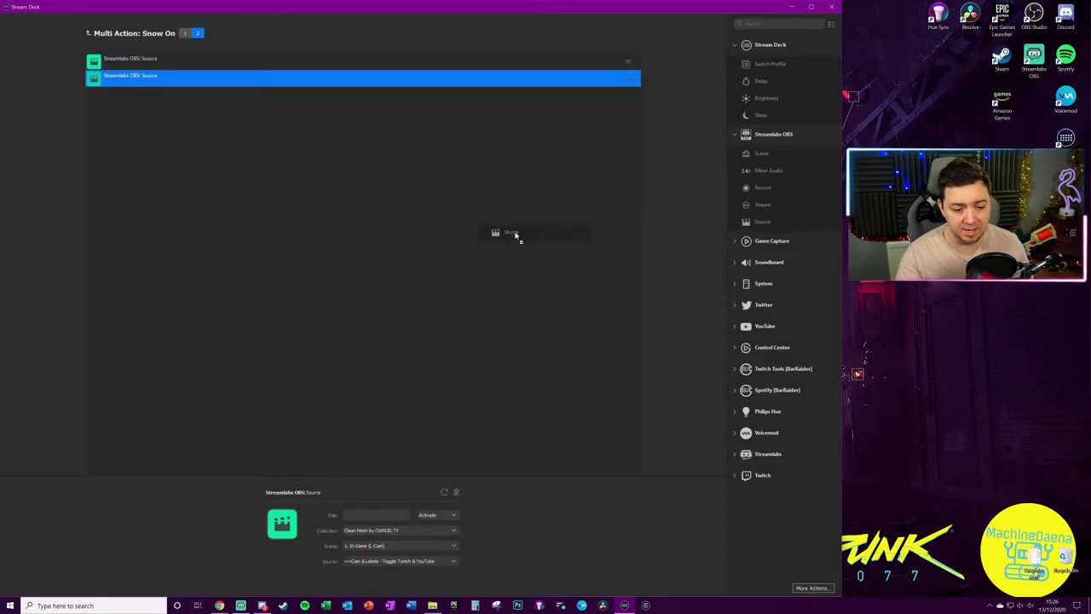
drag(587, 234, 246, 278)
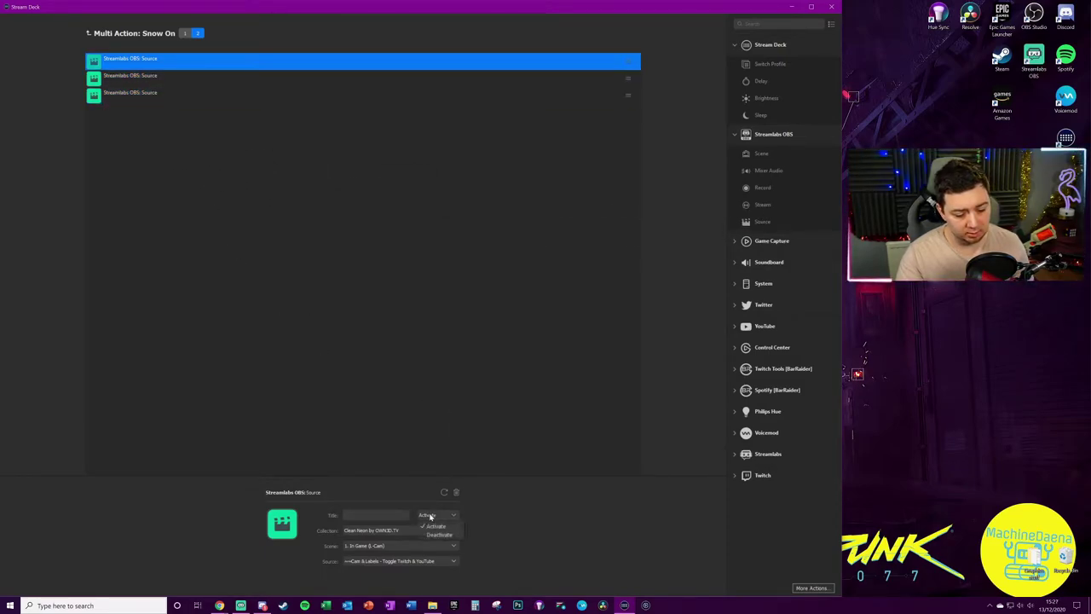
- Set the second state's first action to Deactivate the first Snow GIF source in scene 3. In Game (R-Cam)
click(440, 535)
click(372, 546)
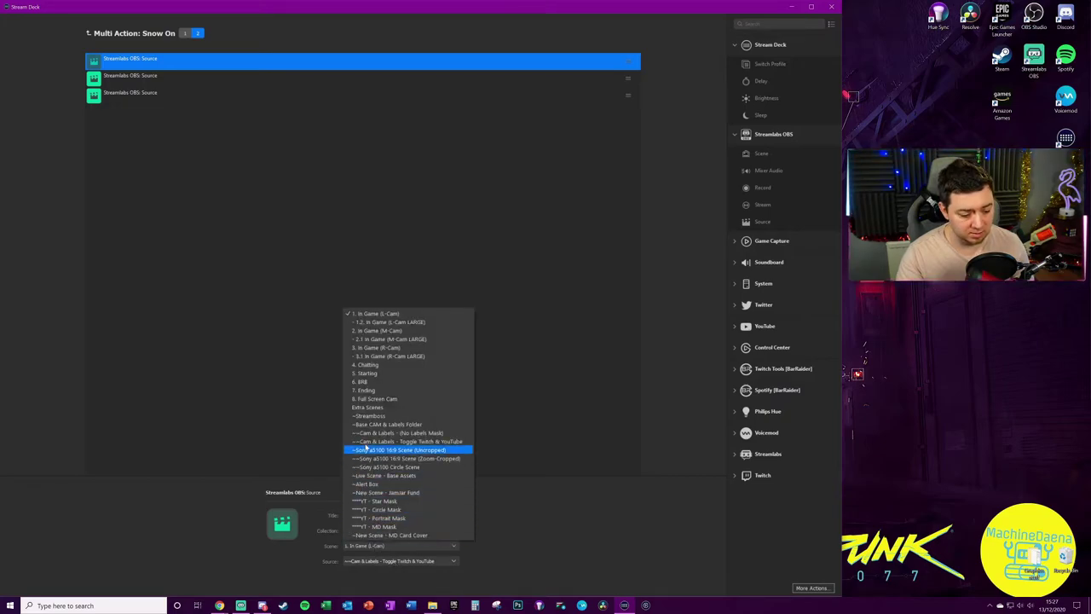
click(367, 345)
click(374, 563)
click(367, 490)
- Set the second state's middle action to Deactivate the second Snow GIF source in scene 3. In Game (R-Cam)
click(176, 75)
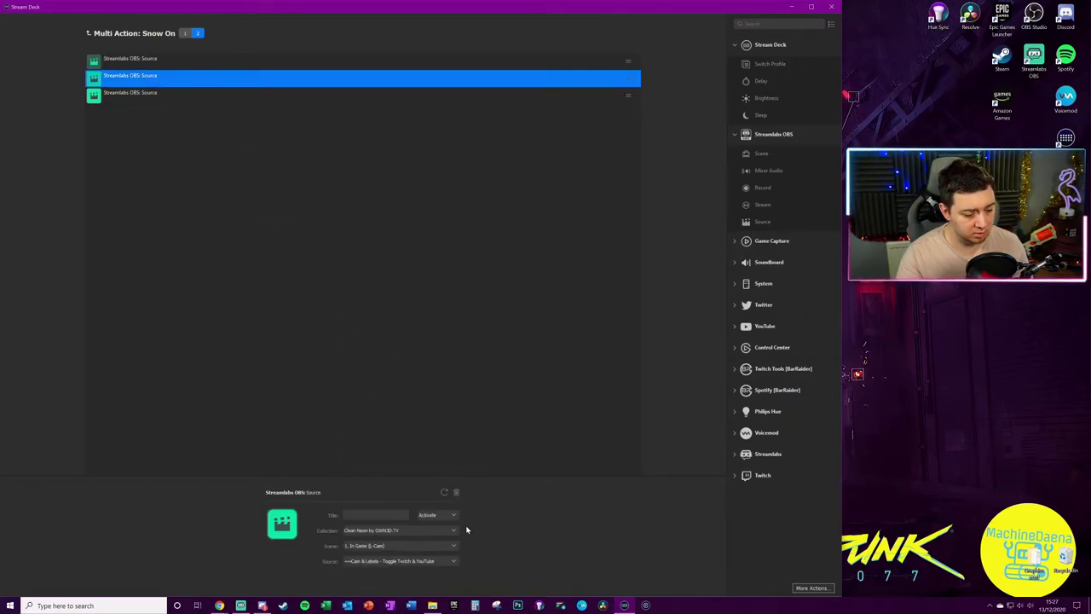
click(436, 526)
click(375, 546)
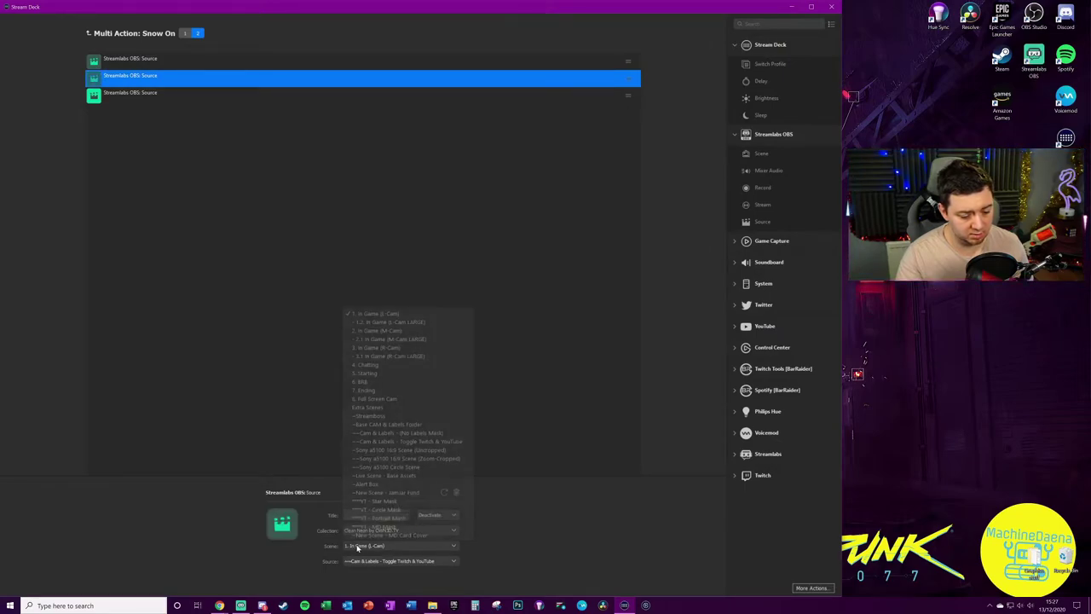
click(373, 348)
click(400, 561)
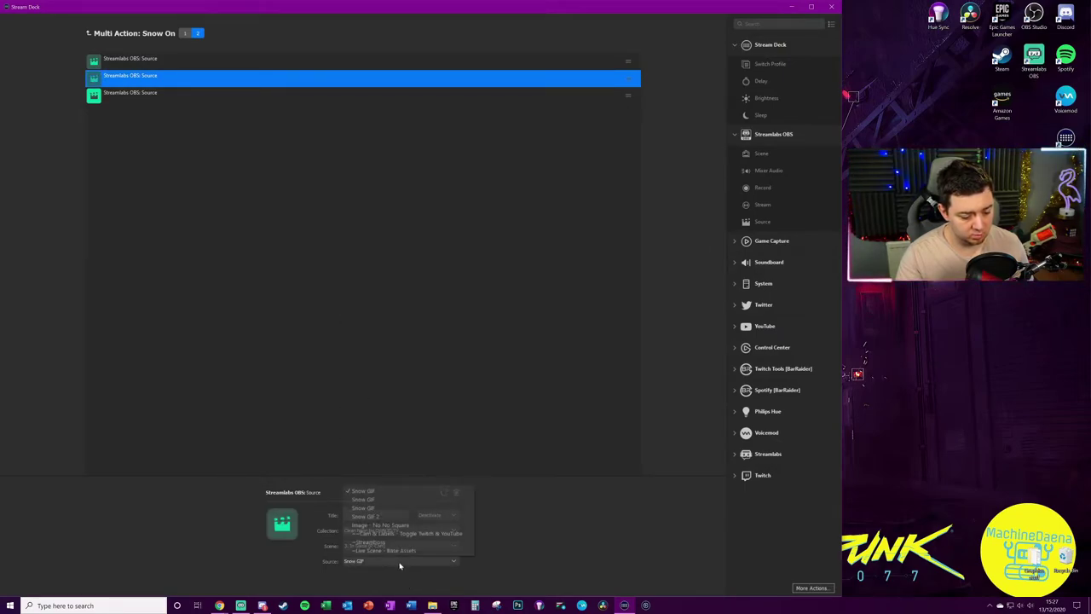
click(377, 499)
- Set the second state's last action to Deactivate the remaining Snow GIF source in scene 3. In Game (R-Cam)
click(324, 94)
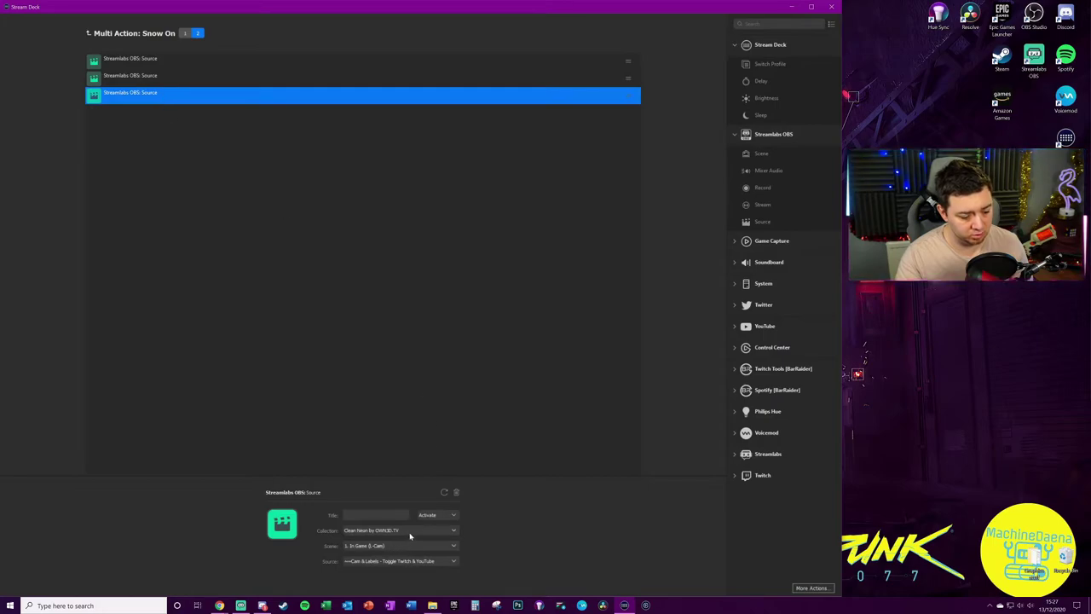
click(392, 561)
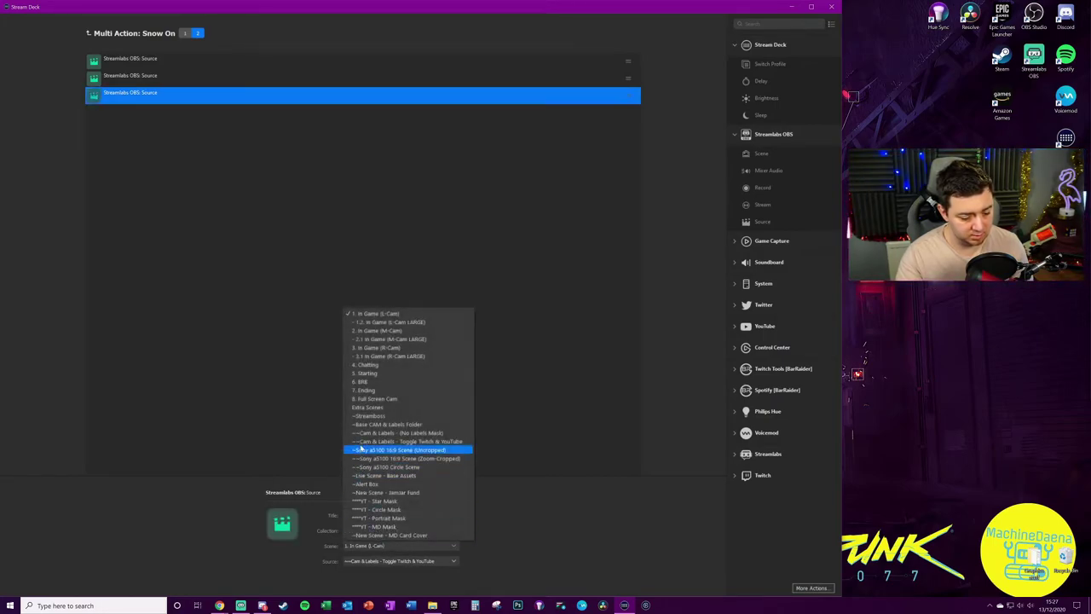
click(382, 347)
click(391, 548)
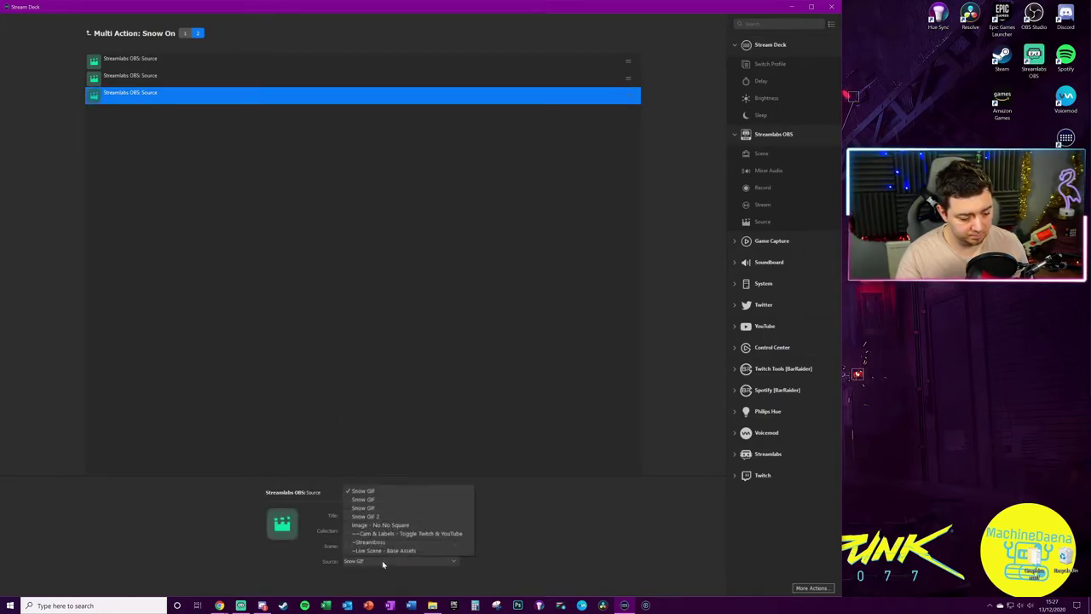
click(366, 516)
- Retitle the switch's second state Snow Off and colour the title red
click(257, 325)
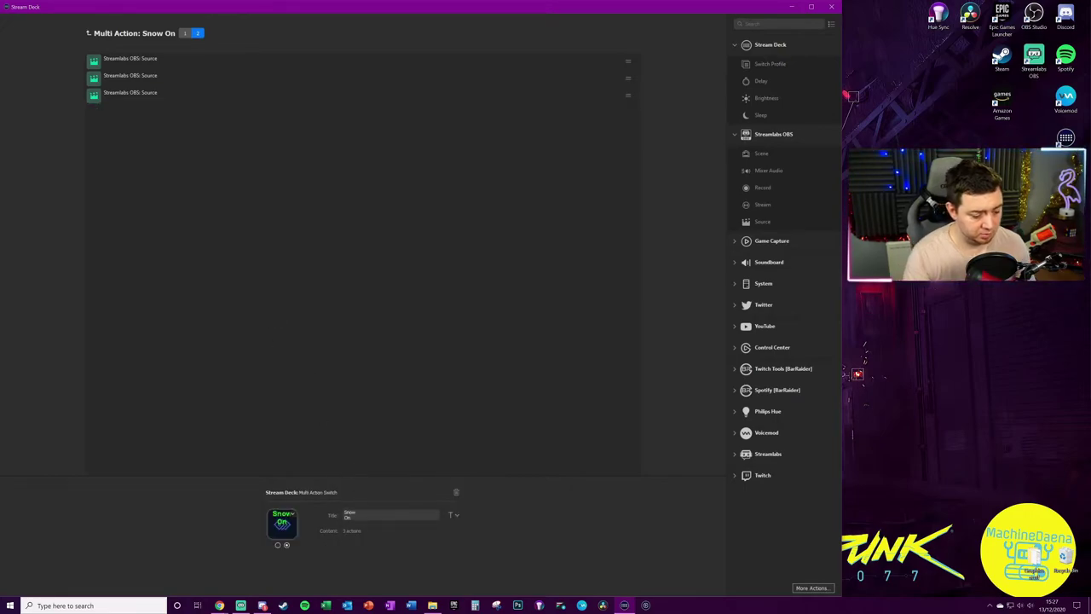
text(Off)
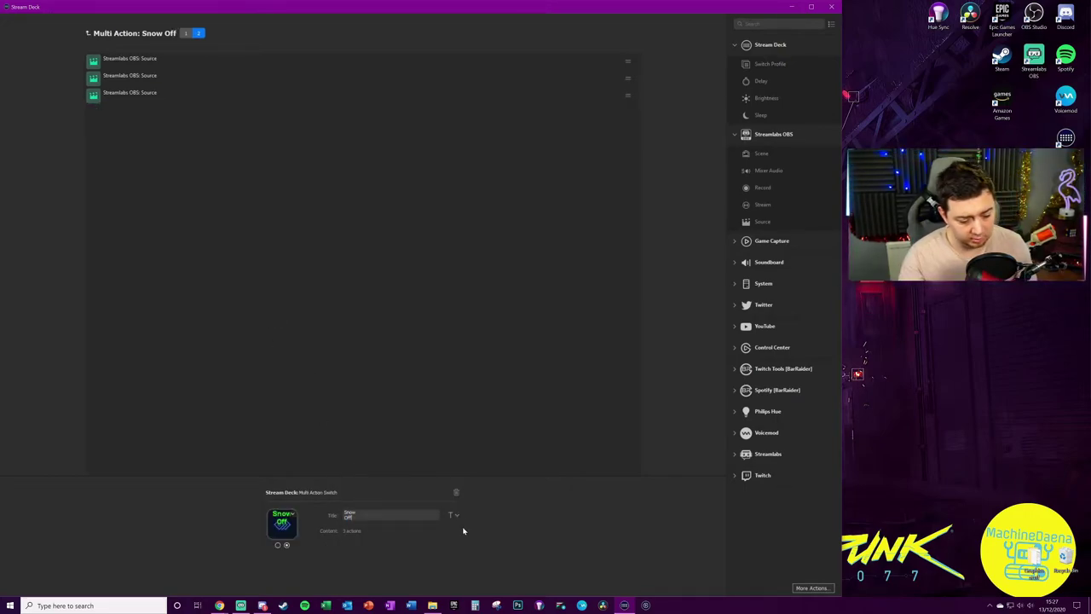
click(454, 515)
click(501, 571)
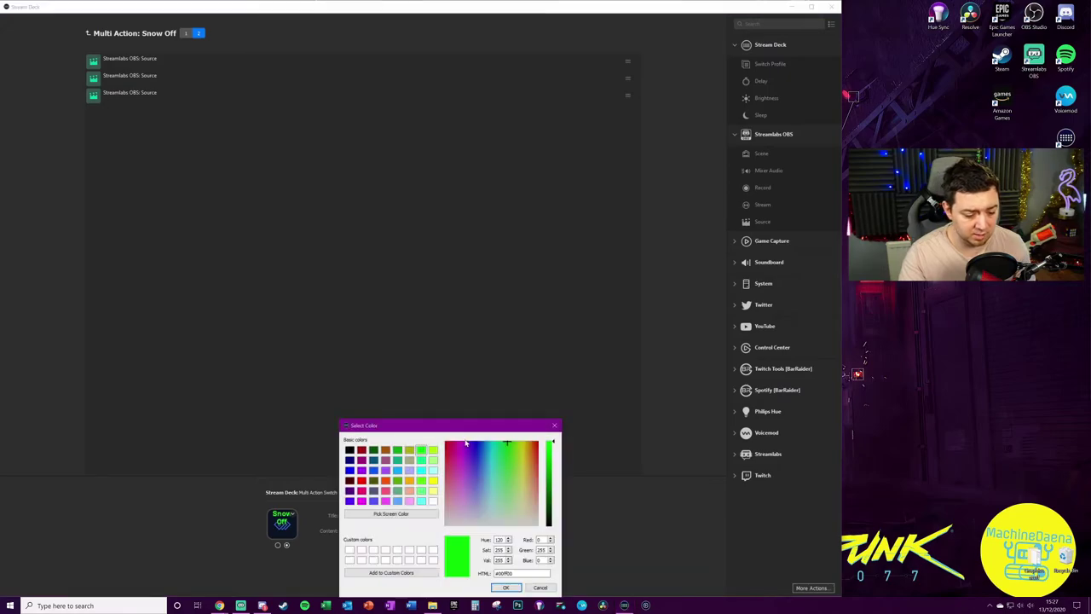
click(362, 480)
click(506, 588)
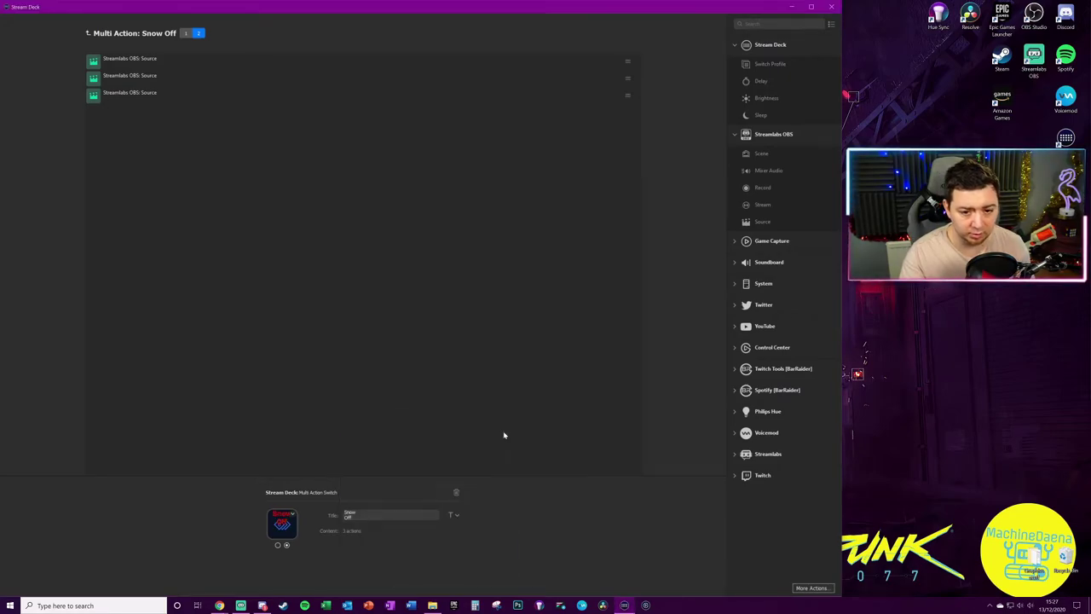